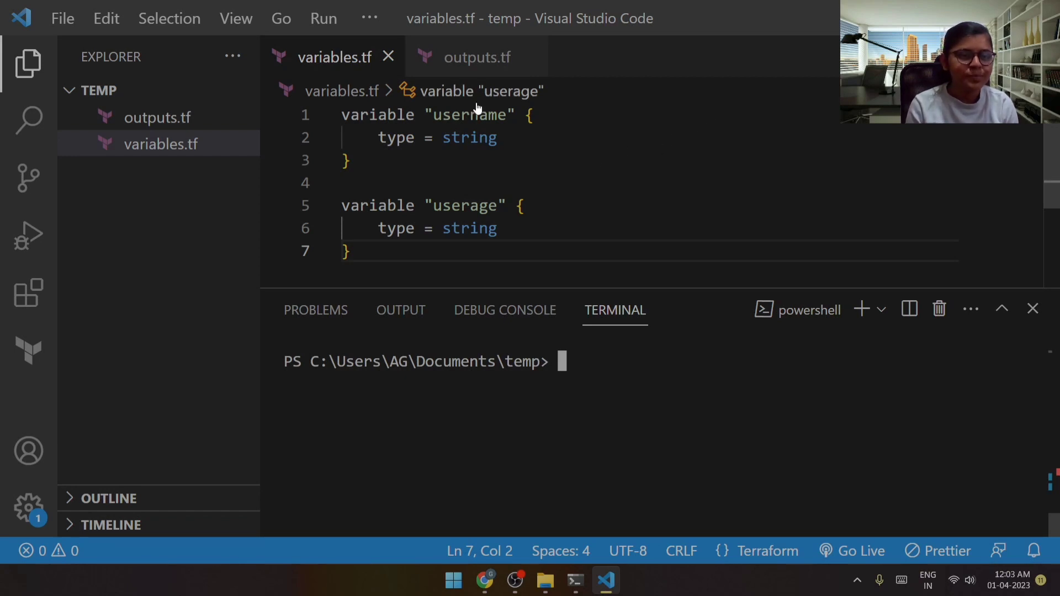
# Step: Review the username and userage declarations and their string types in variables.tf
pyautogui.moveTo(377, 114)
pyautogui.moveTo(343, 115); pyautogui.dragTo(533, 115)
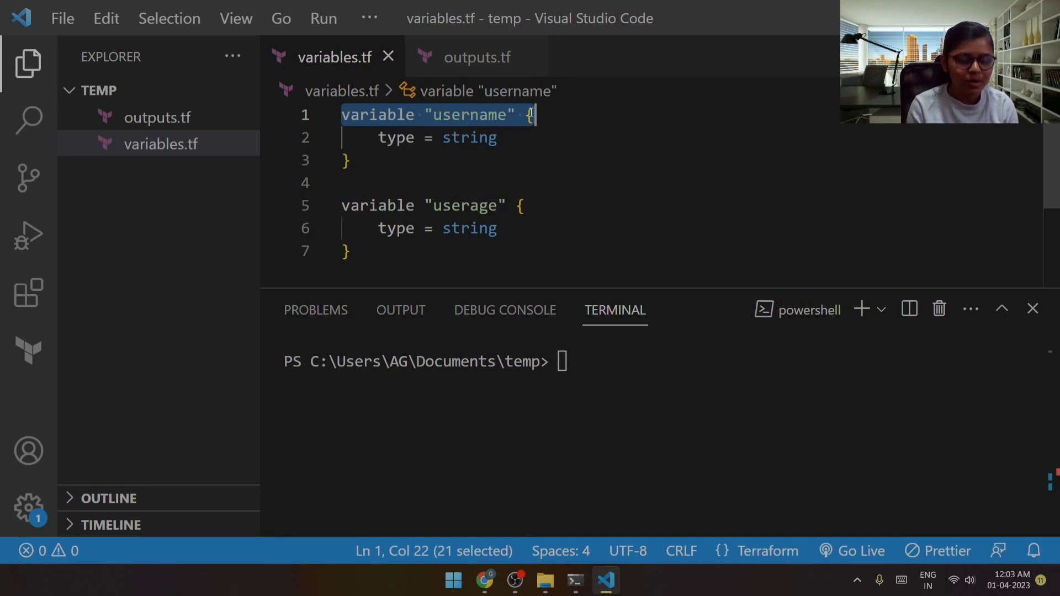
pyautogui.click(479, 116)
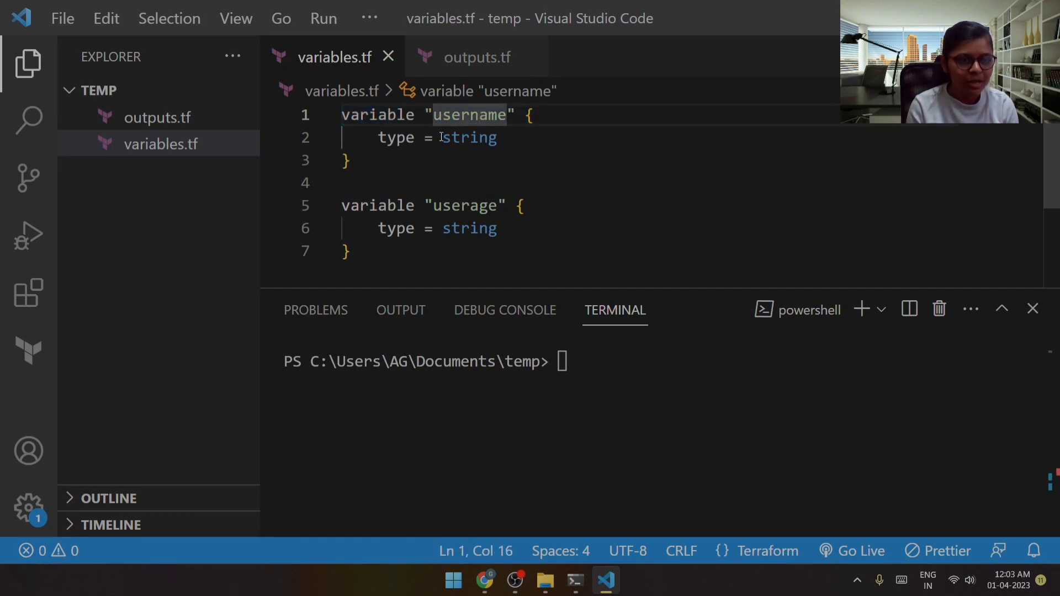
pyautogui.moveTo(443, 138); pyautogui.dragTo(498, 138)
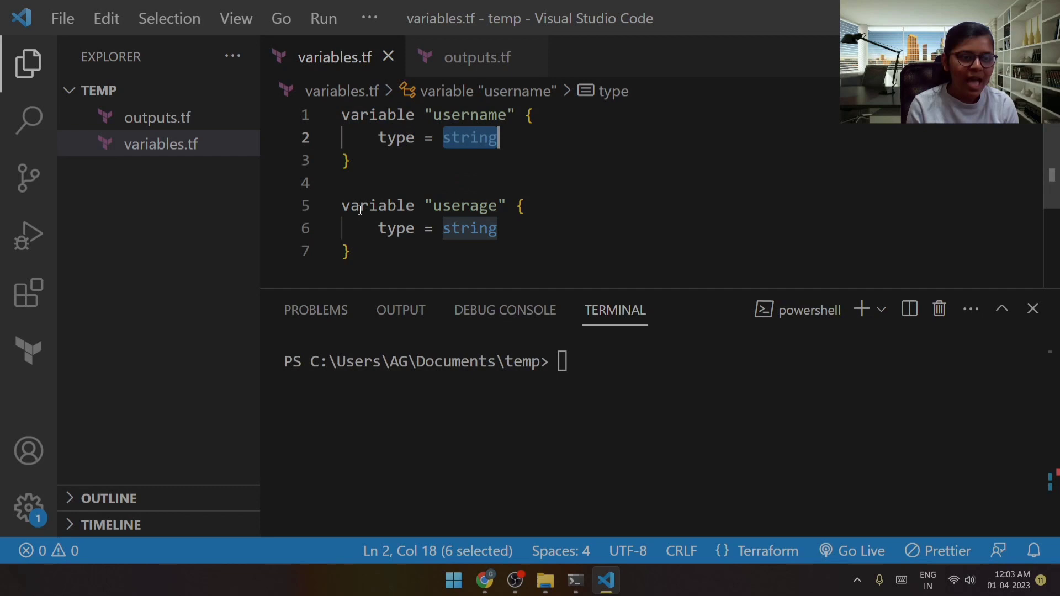
pyautogui.moveTo(377, 206)
pyautogui.moveTo(432, 206); pyautogui.dragTo(498, 206)
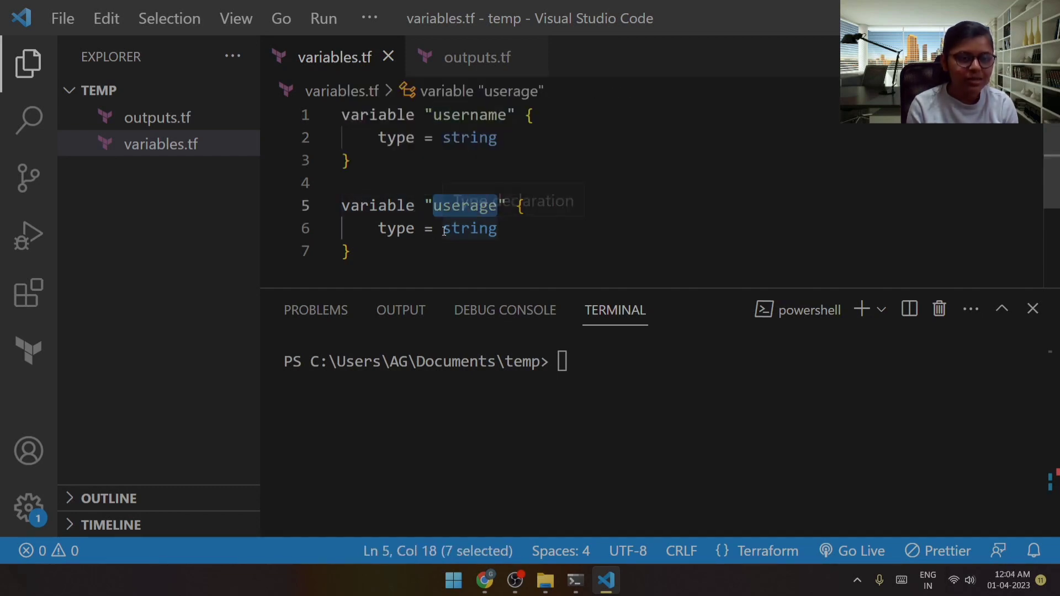
pyautogui.moveTo(443, 229); pyautogui.dragTo(500, 230)
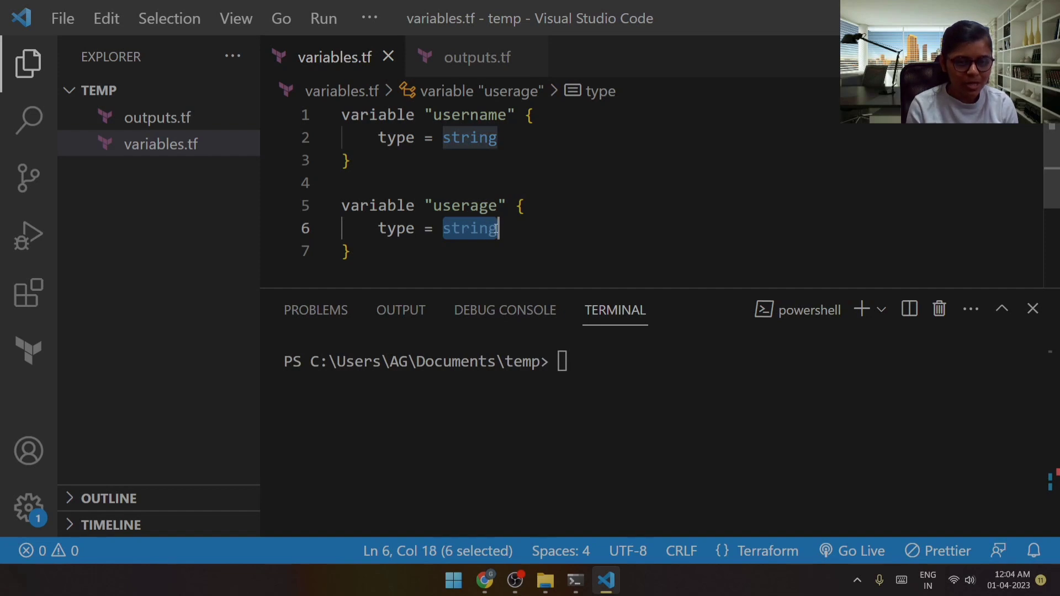
pyautogui.click(498, 230)
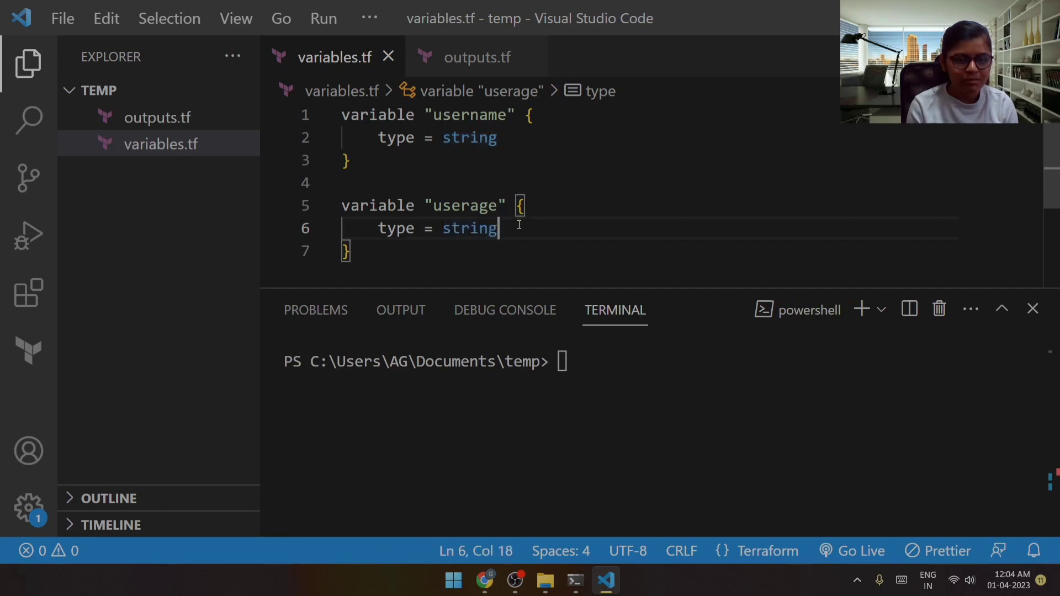
# Step: Review the user_output message in outputs.tf, then focus the terminal
pyautogui.click(475, 68)
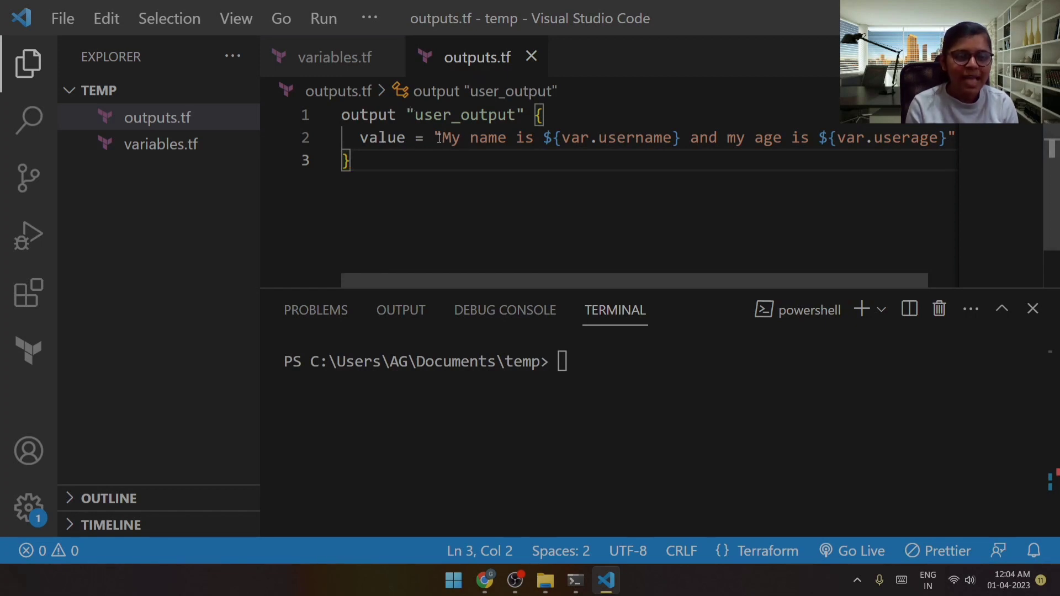
pyautogui.moveTo(443, 137); pyautogui.dragTo(751, 137)
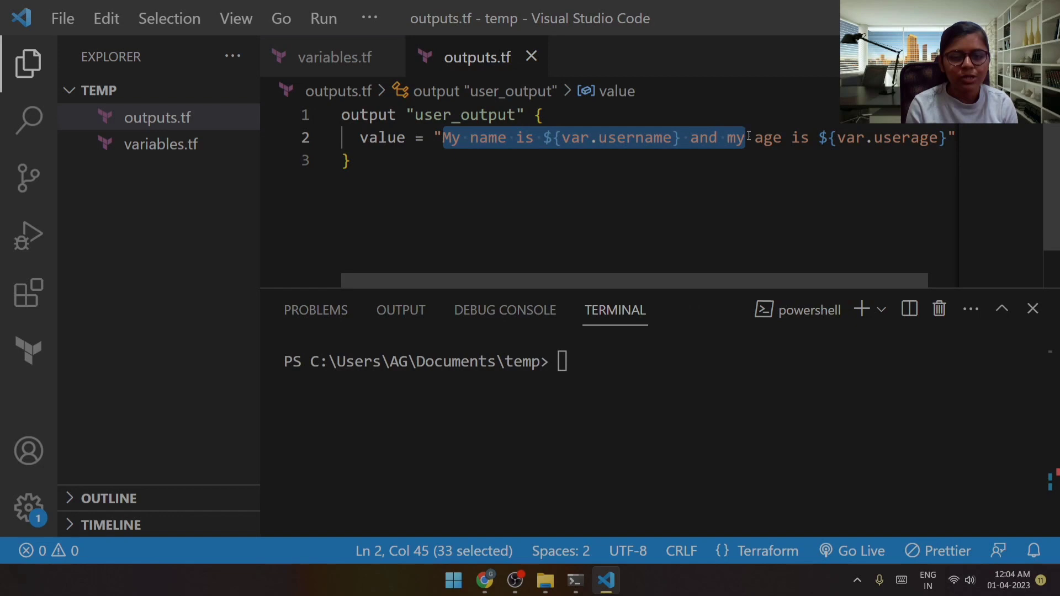
pyautogui.click(628, 156)
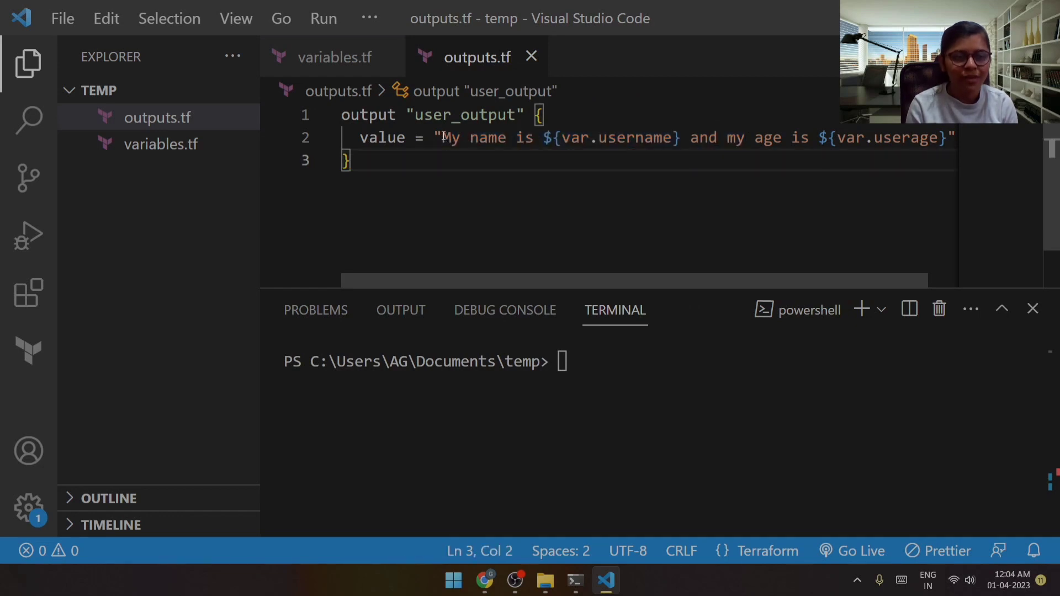
pyautogui.moveTo(442, 137); pyautogui.dragTo(685, 138)
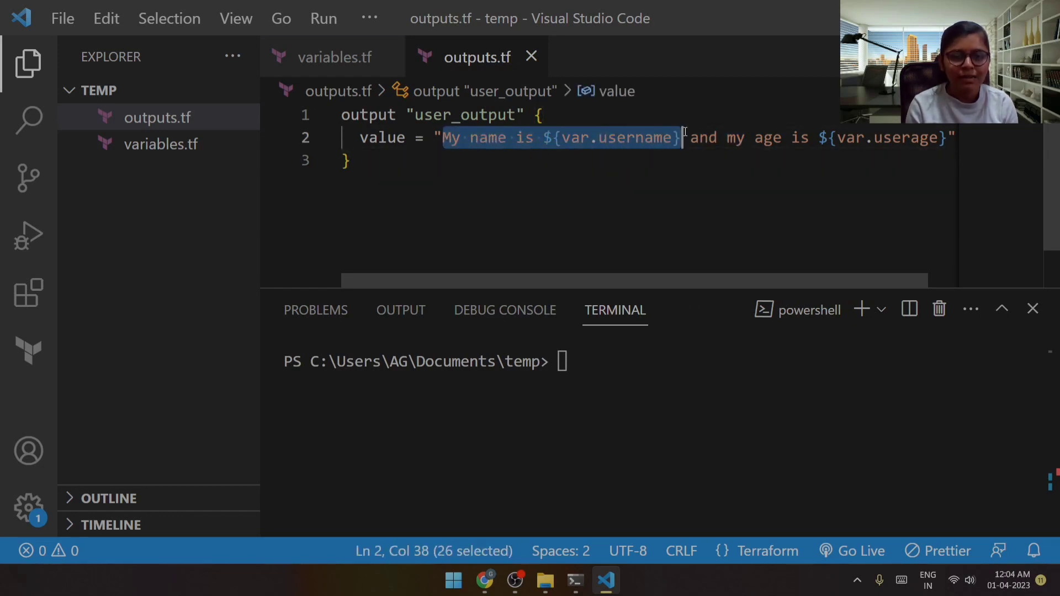
pyautogui.click(685, 138)
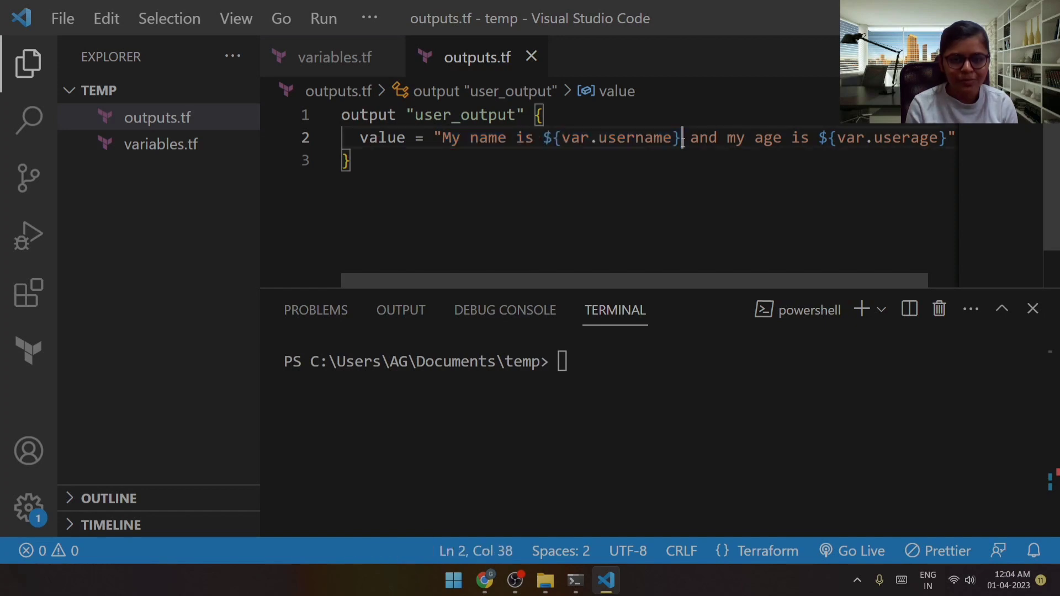
pyautogui.click(564, 359)
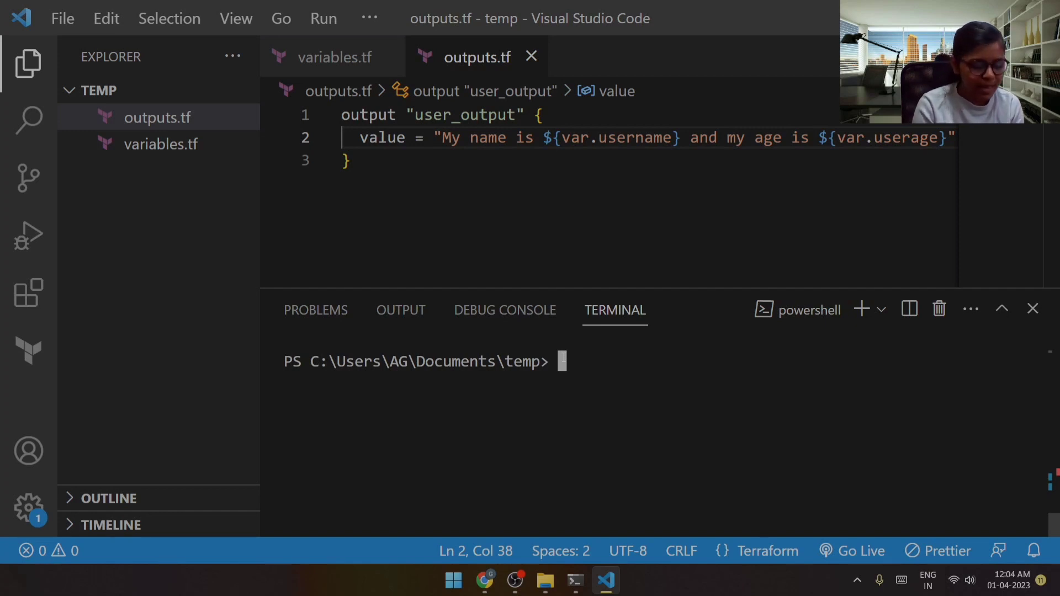
pyautogui.write('terraf')
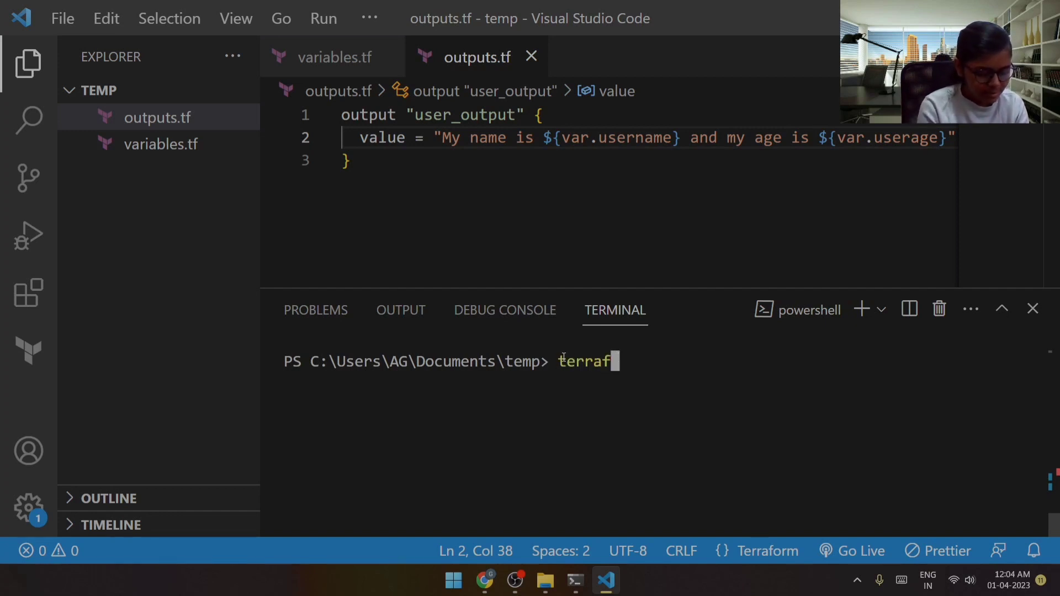
pyautogui.write('orm pl')
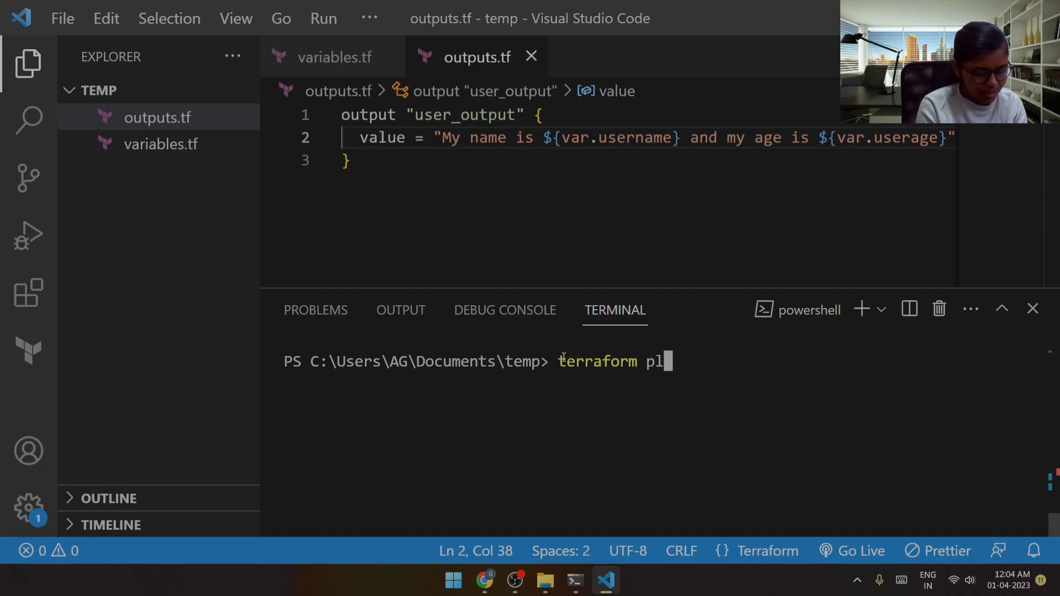
pyautogui.write('an')
pyautogui.press('Return')
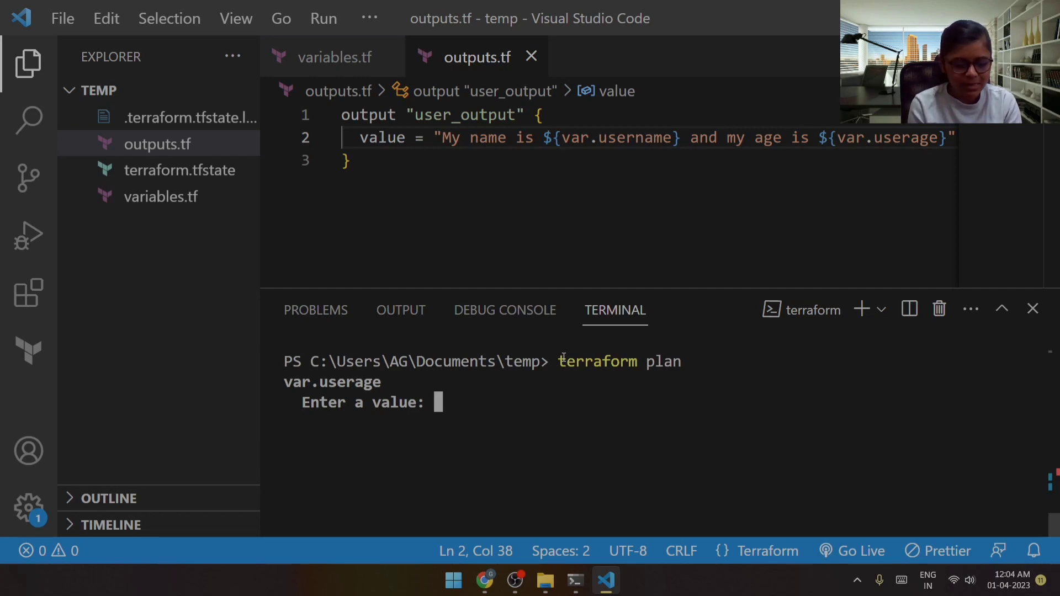
pyautogui.press('Return')
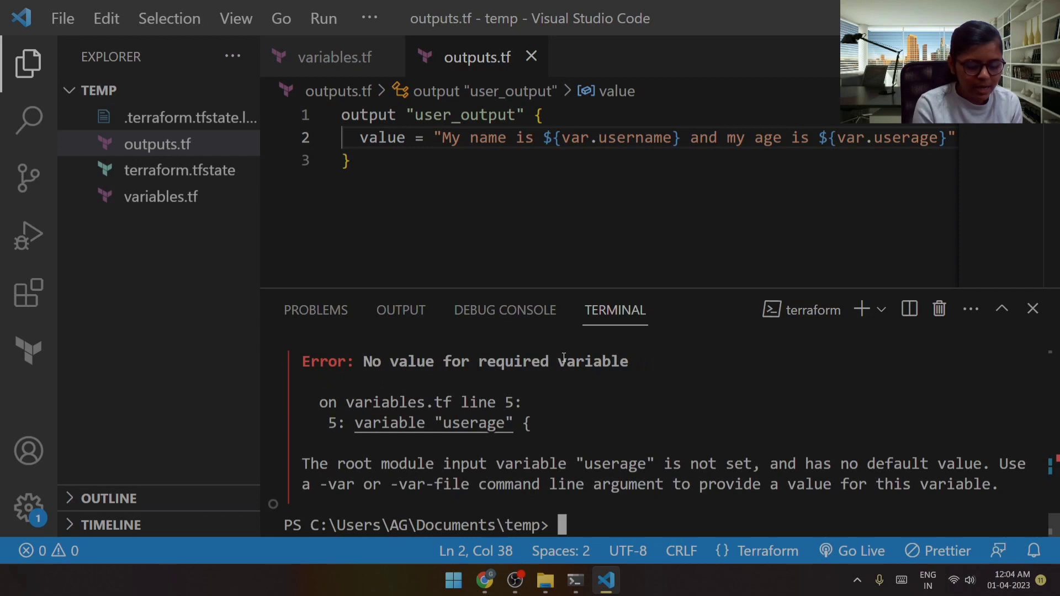
pyautogui.hotkey('ctrl', 'l')
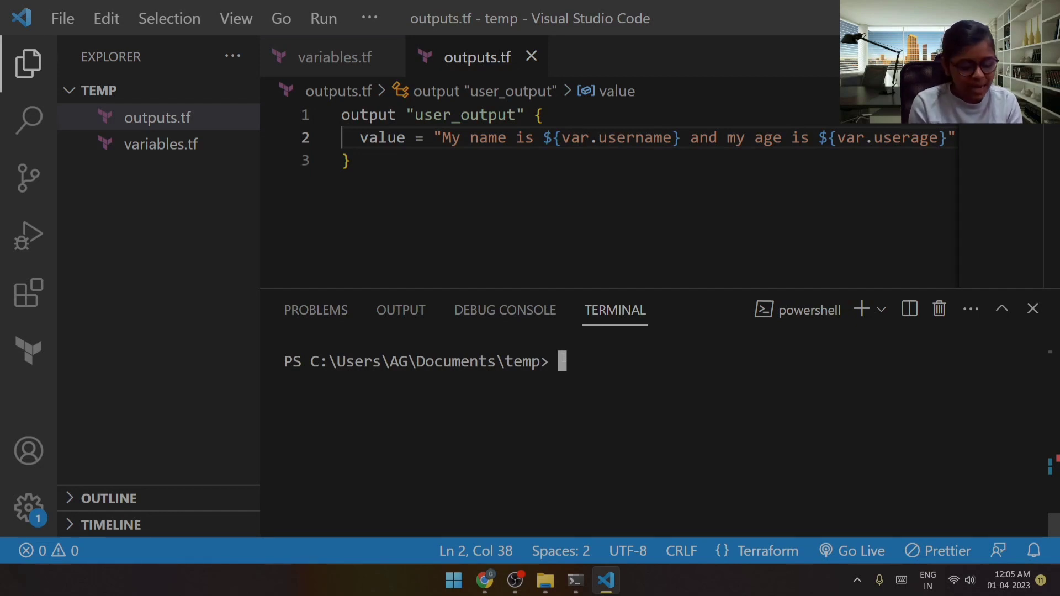
pyautogui.write('expor')
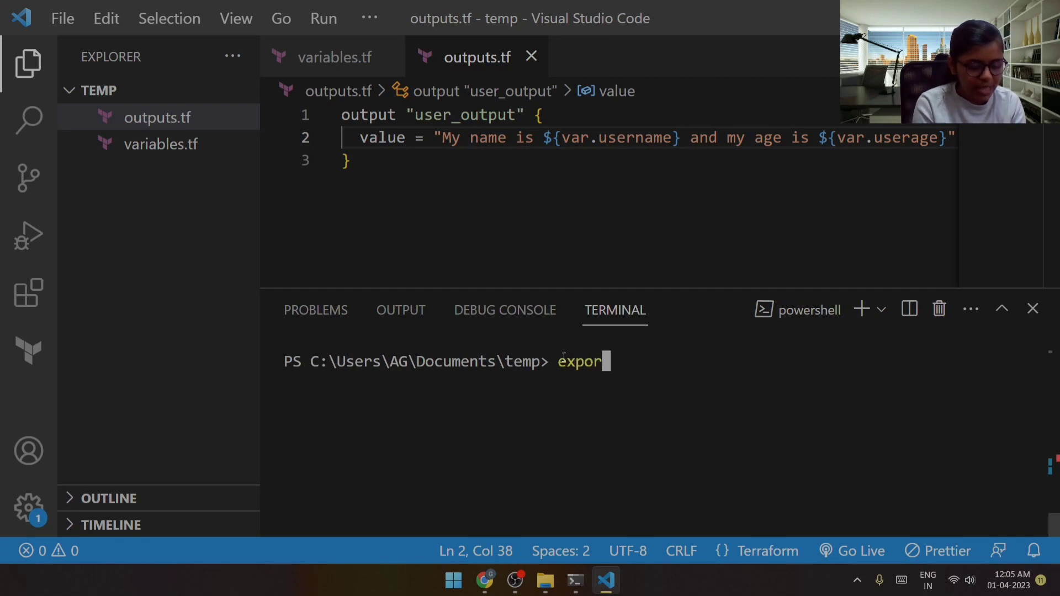
pyautogui.write('t')
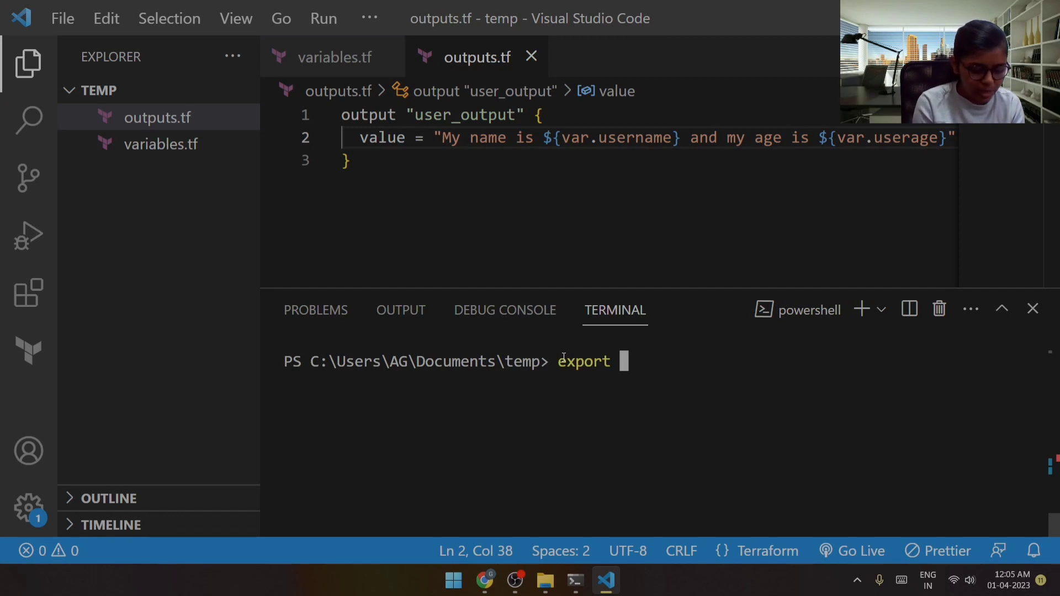
pyautogui.write('T')
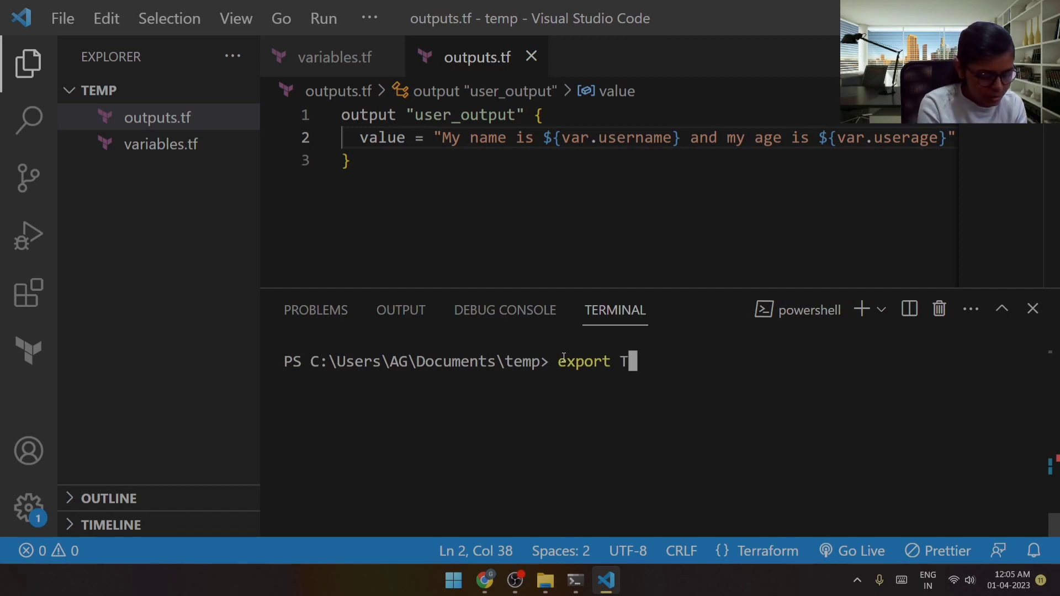
pyautogui.write('F_')
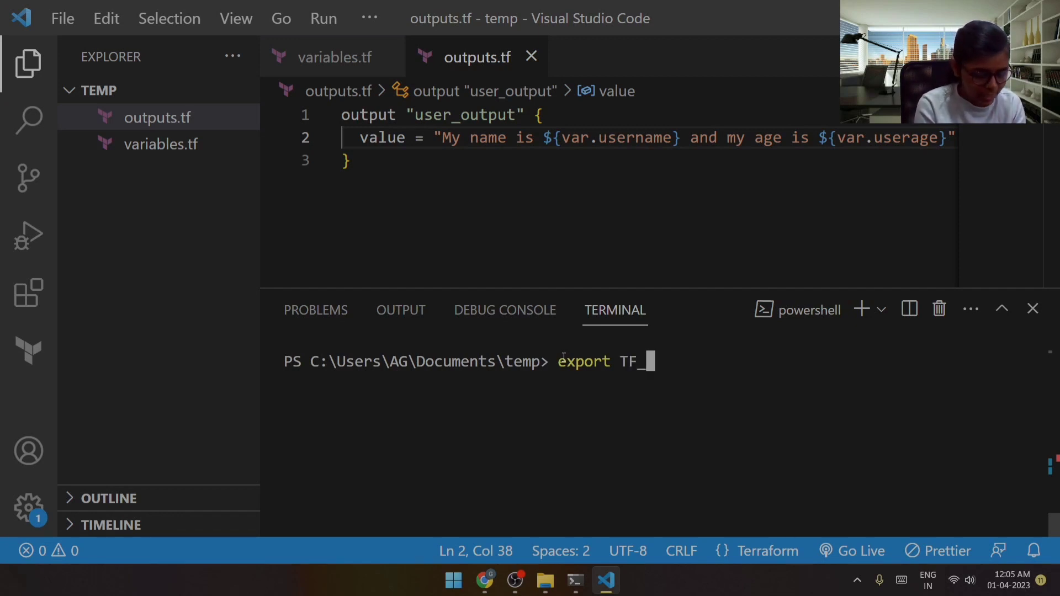
pyautogui.write('VAR')
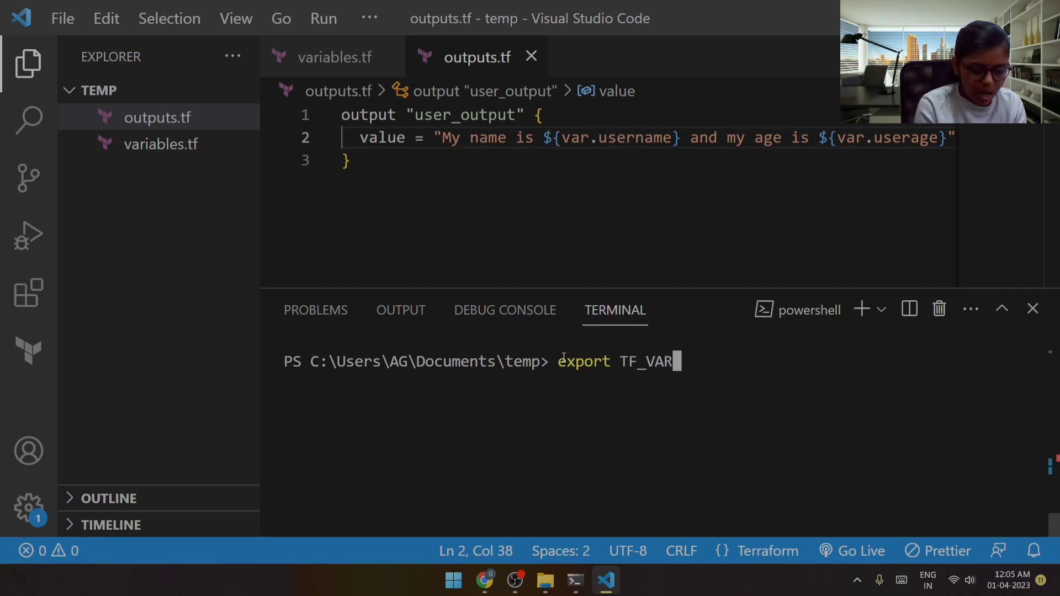
pyautogui.write('_<')
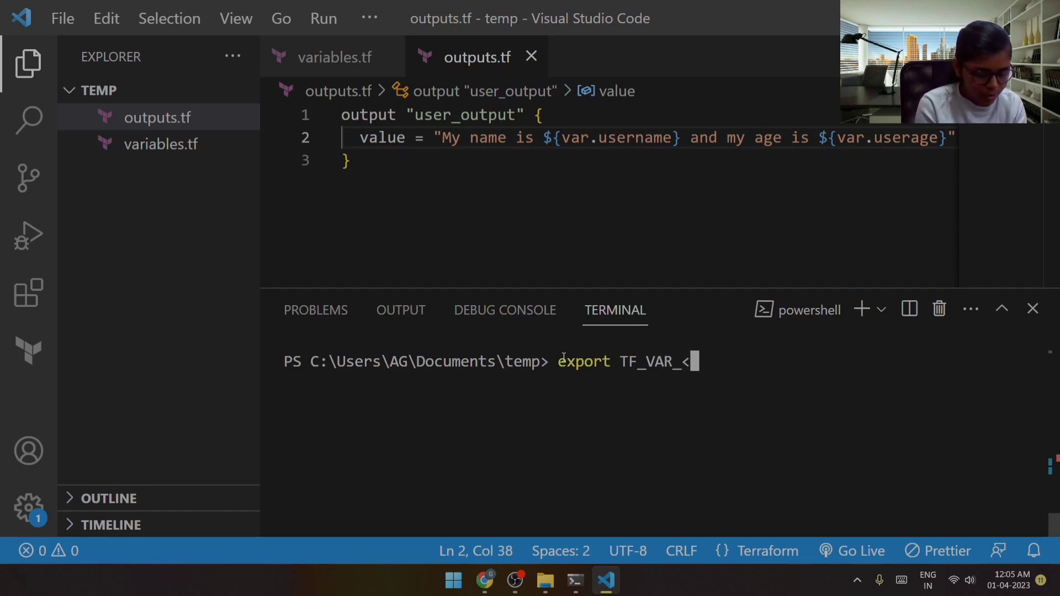
pyautogui.write('variab')
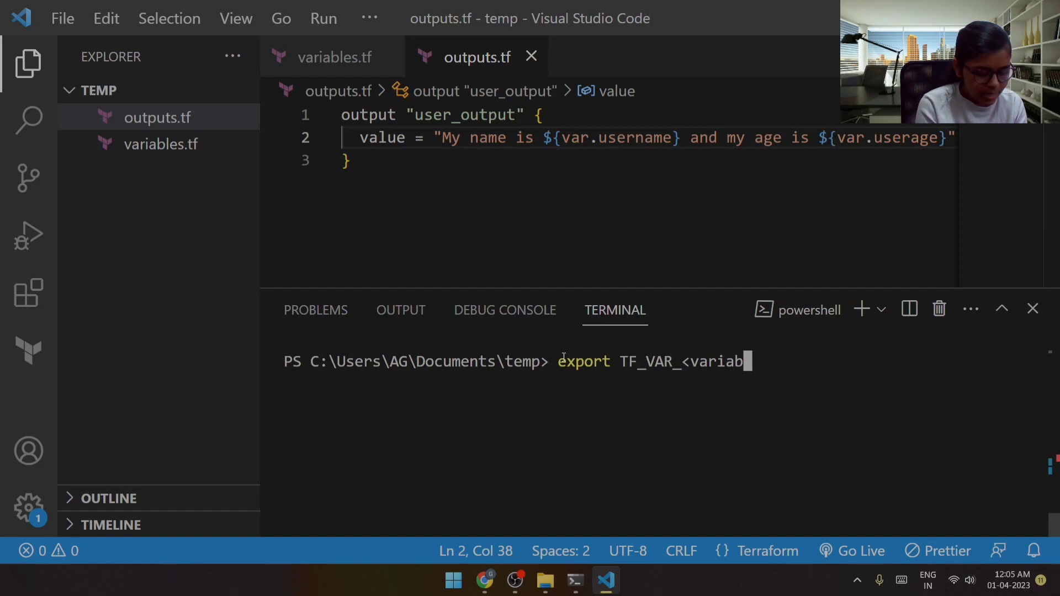
pyautogui.write('le_')
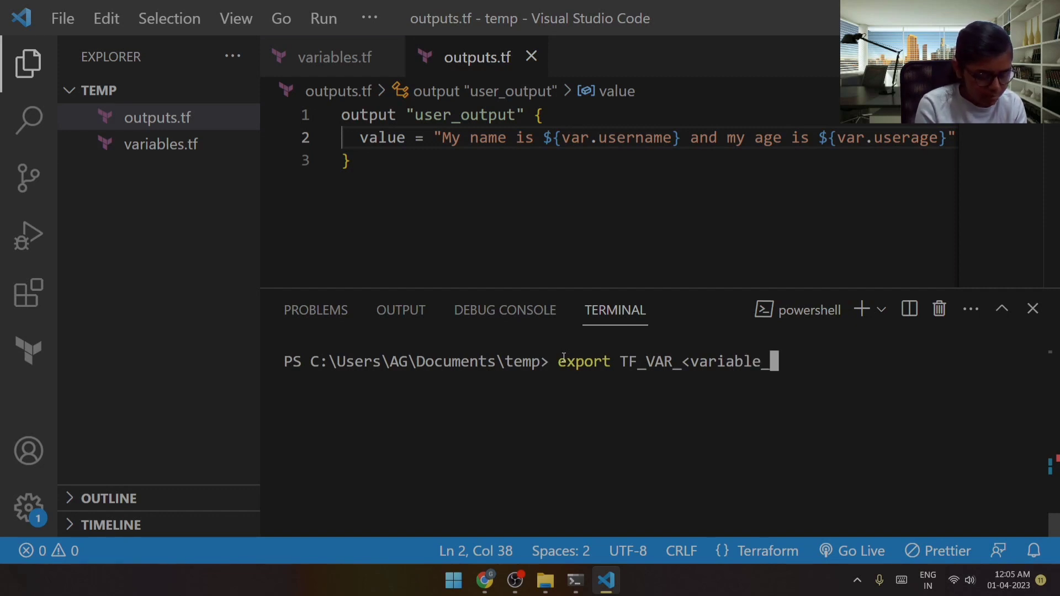
pyautogui.write('name')
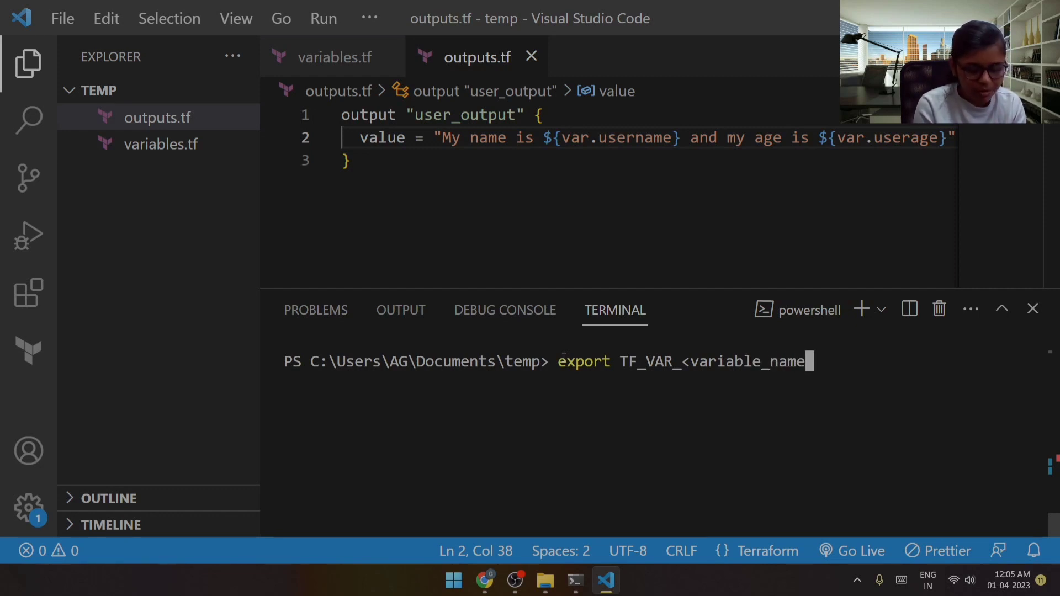
pyautogui.write('>')
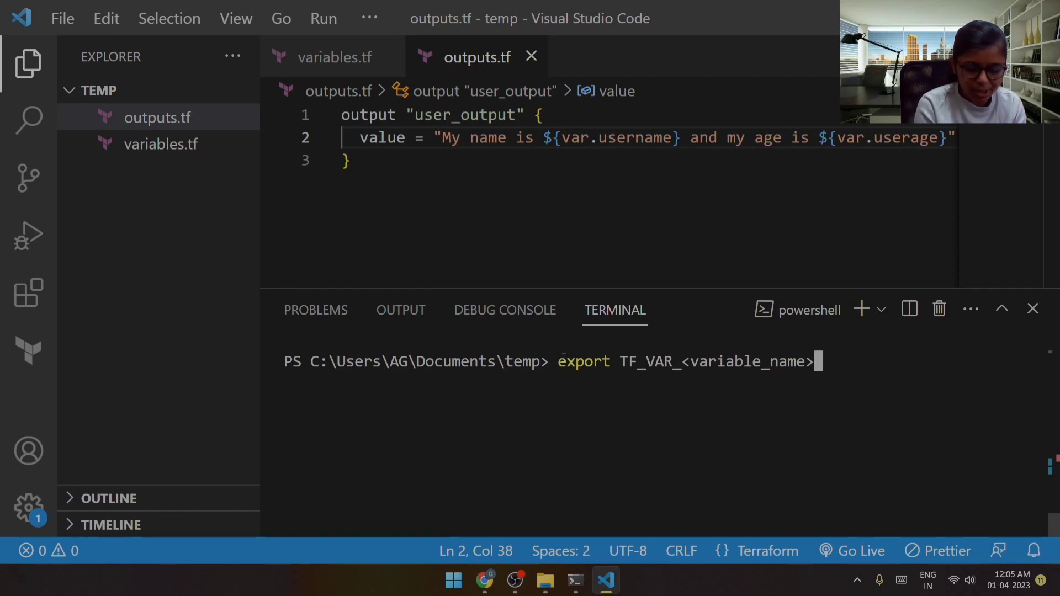
pyautogui.write('="')
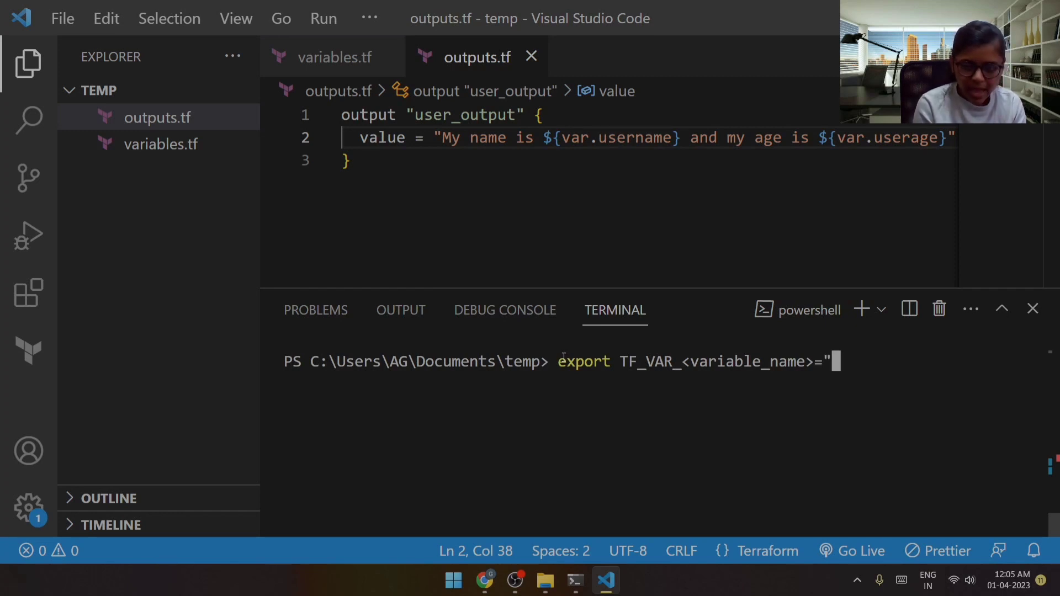
# Step: Fix the example export TF_VAR_<variable_name>=<value> line, then cancel it unrun
pyautogui.press('BackSpace')
pyautogui.write('<')
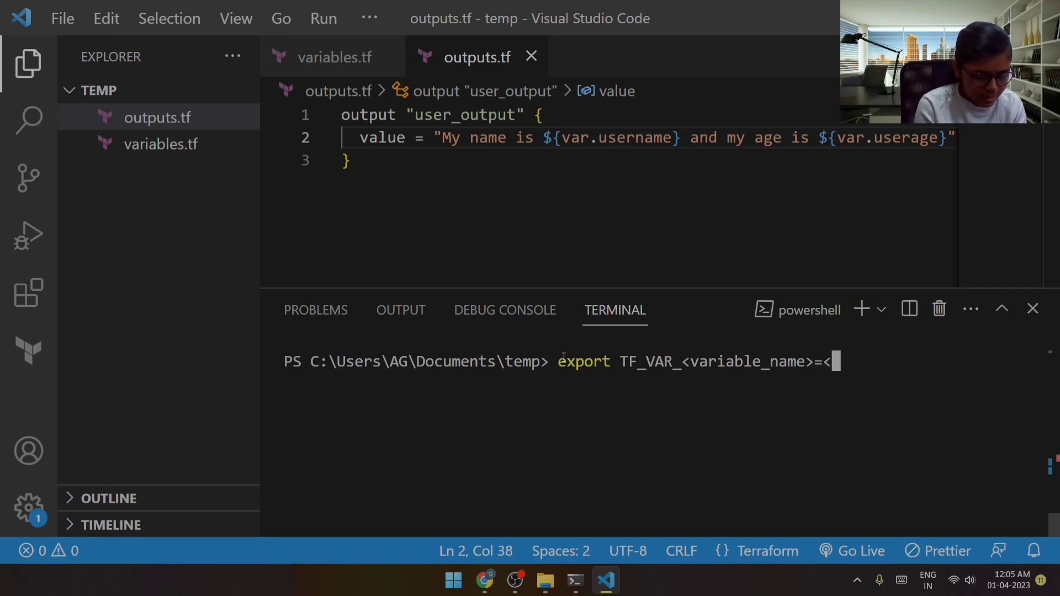
pyautogui.write('value')
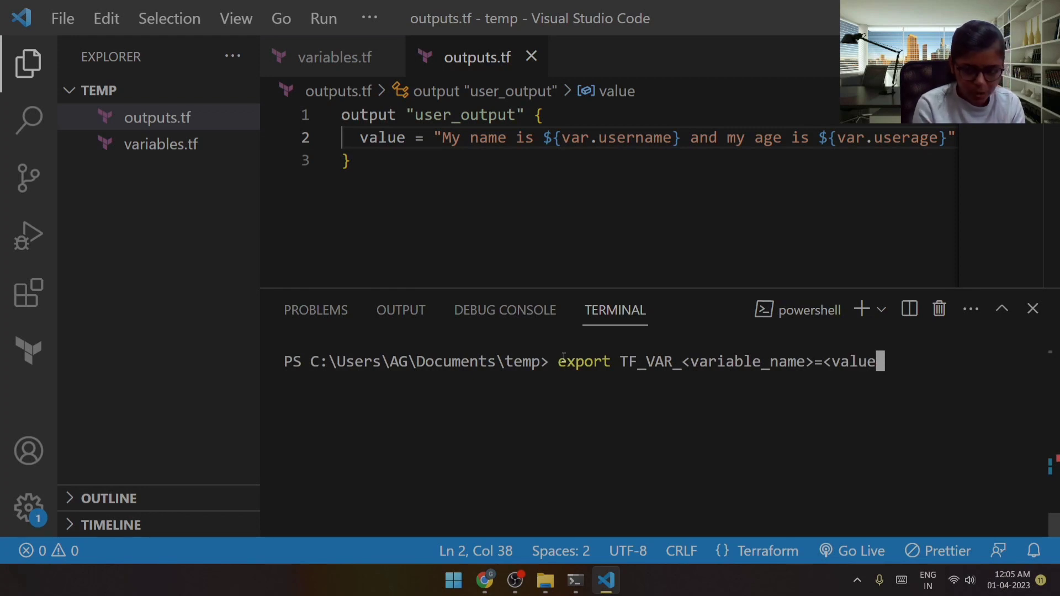
pyautogui.write('>')
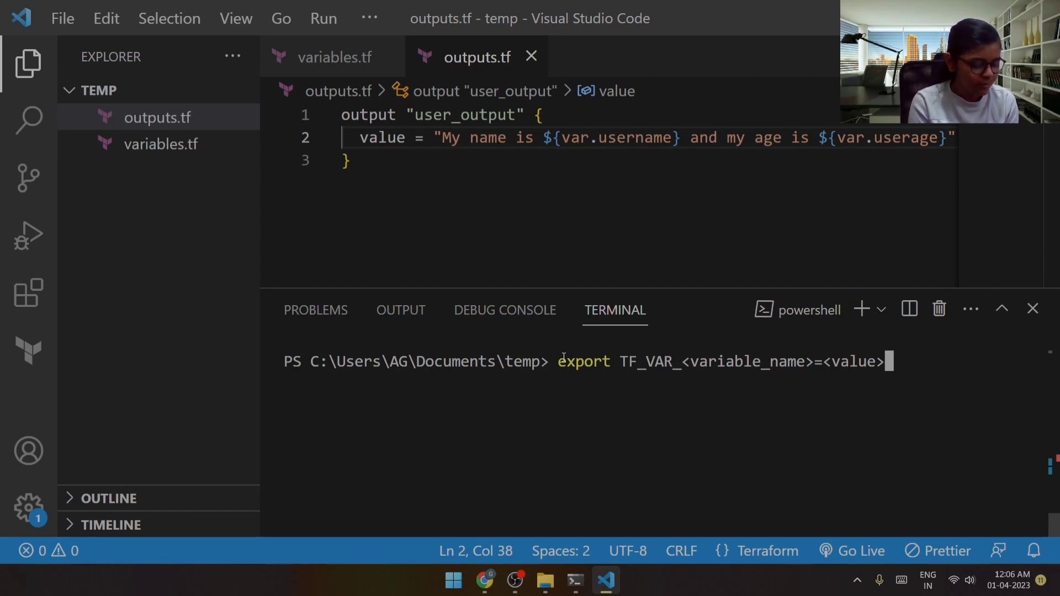
pyautogui.hotkey('ctrl', 'c')
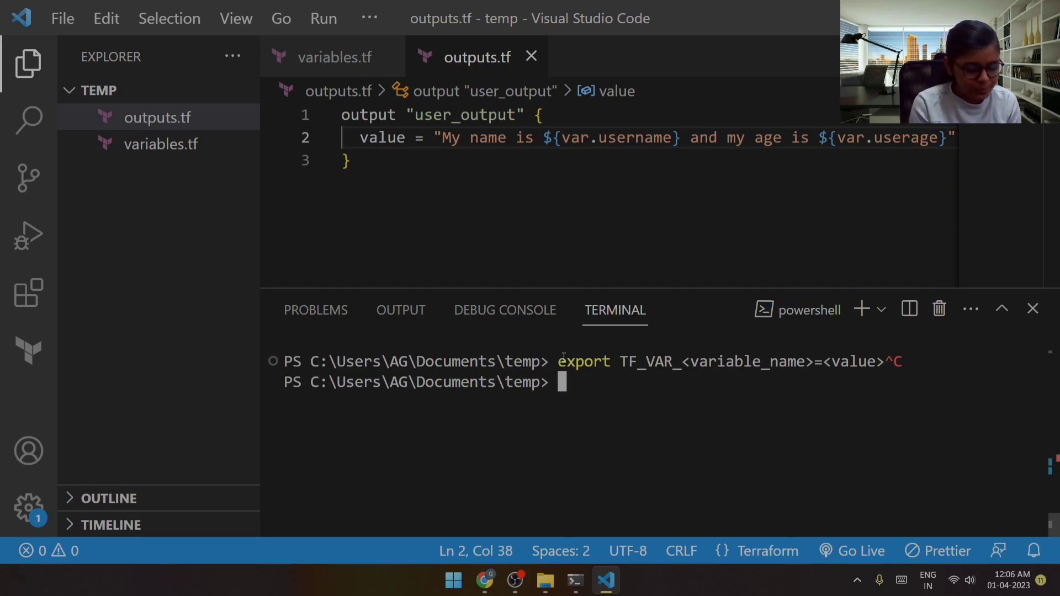
pyautogui.write('S')
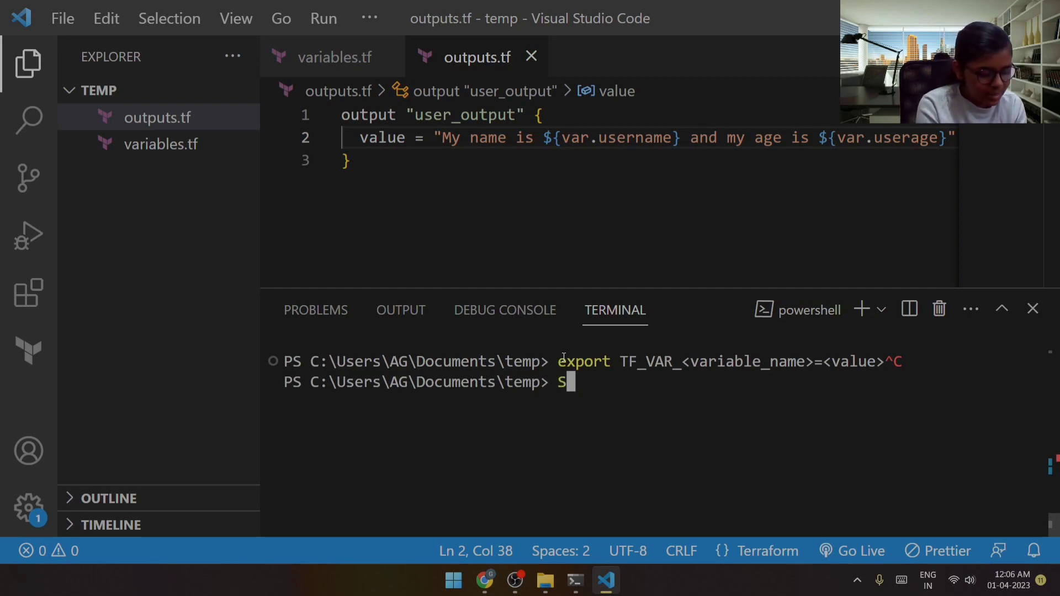
pyautogui.write('et-')
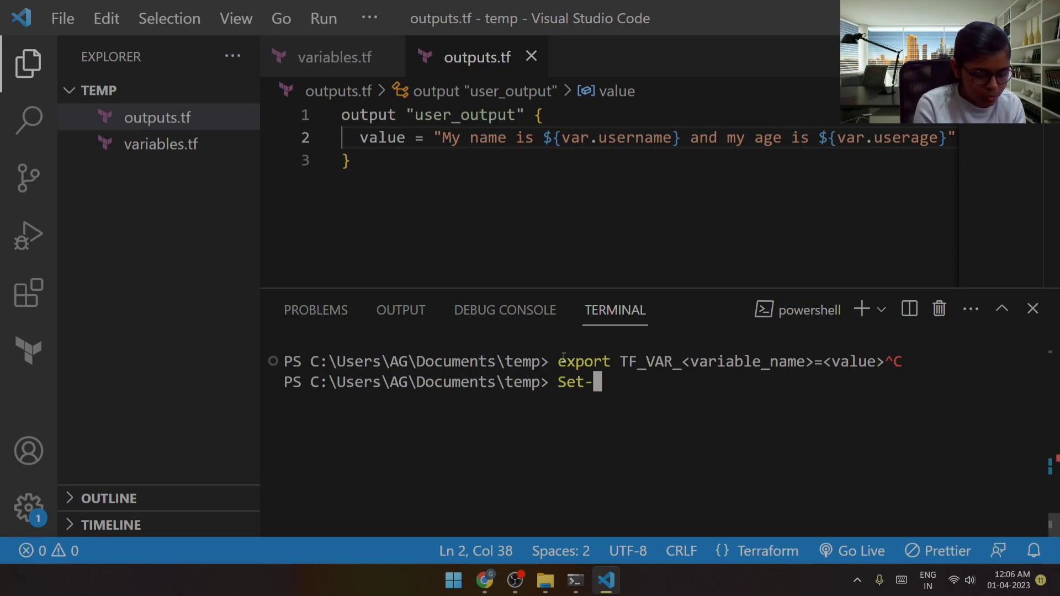
pyautogui.write('Item ')
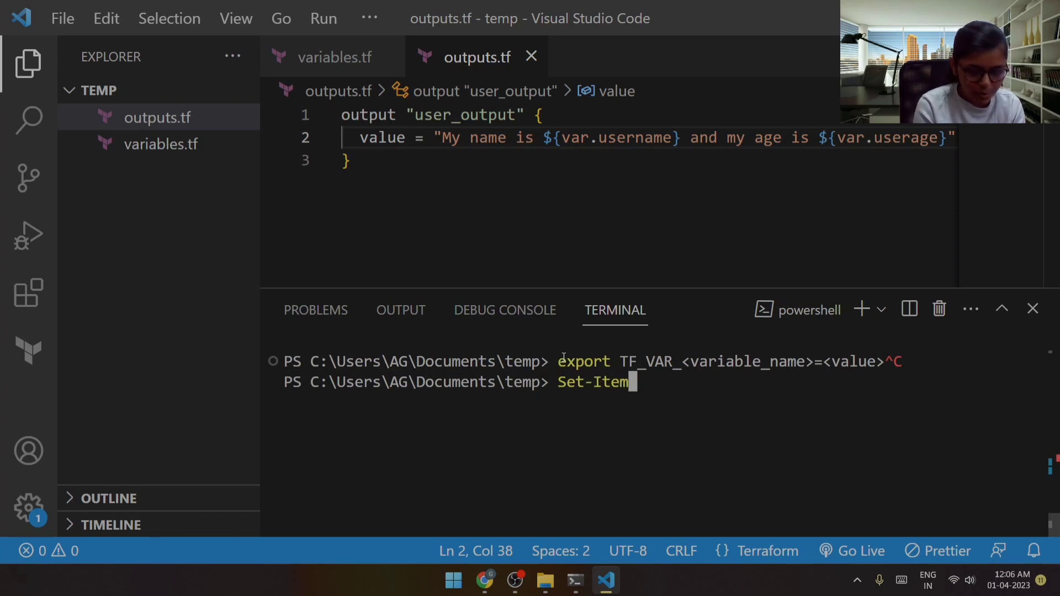
pyautogui.write('-')
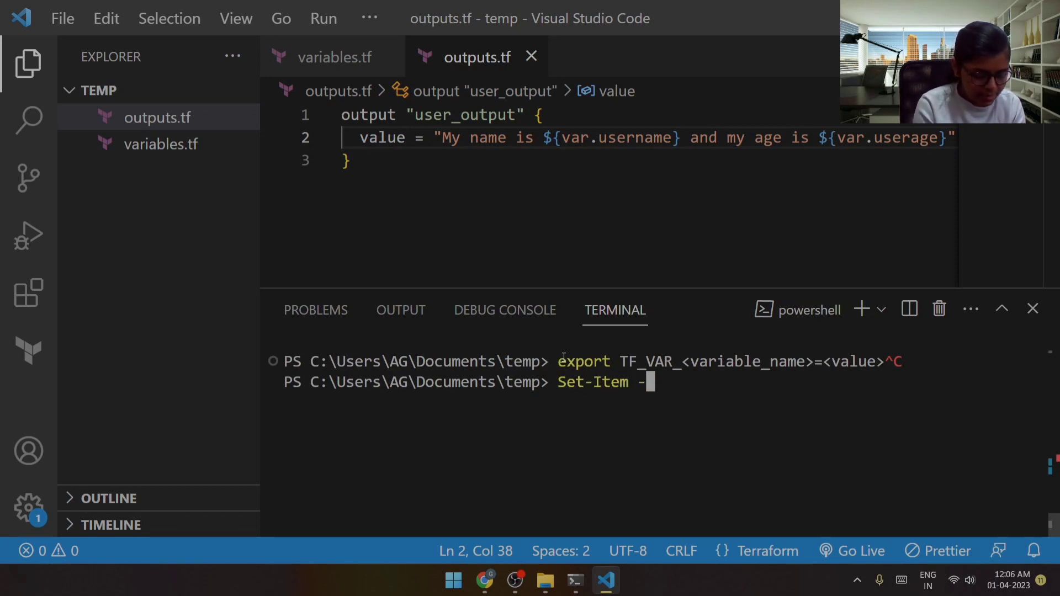
pyautogui.write('Path ')
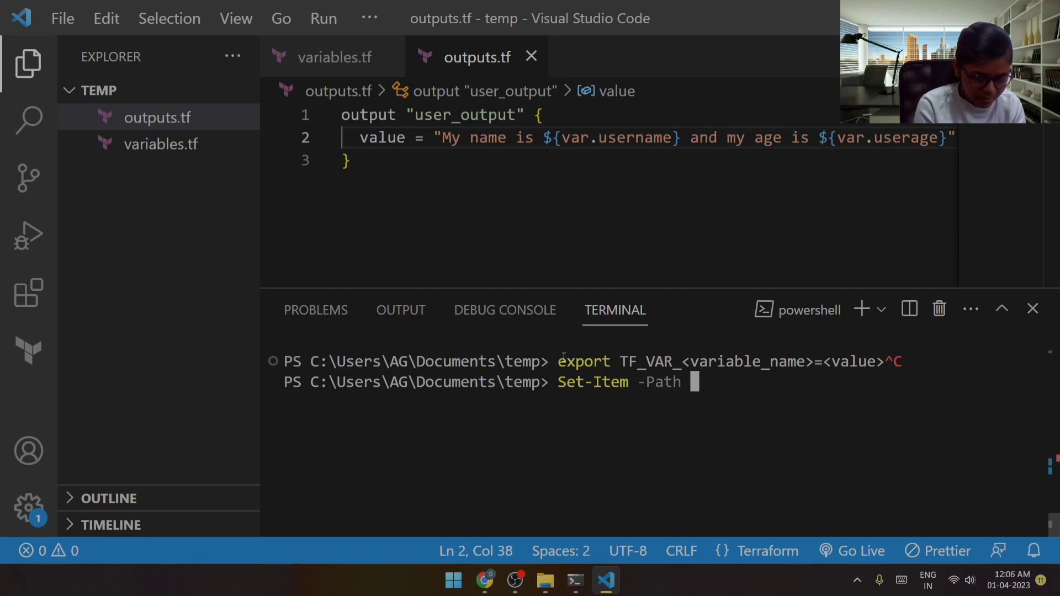
pyautogui.write('env')
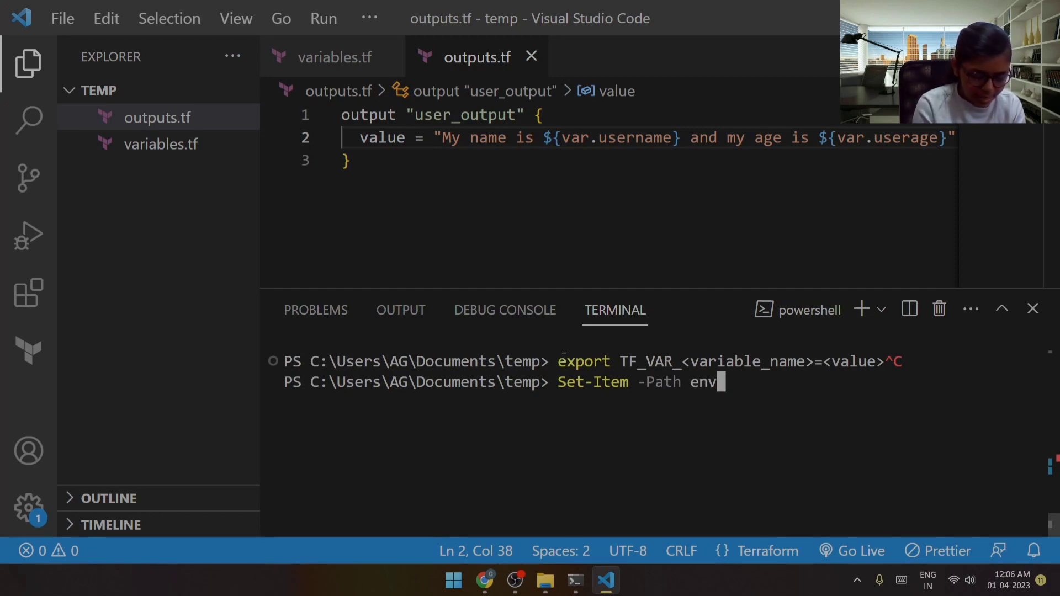
pyautogui.write(':TF')
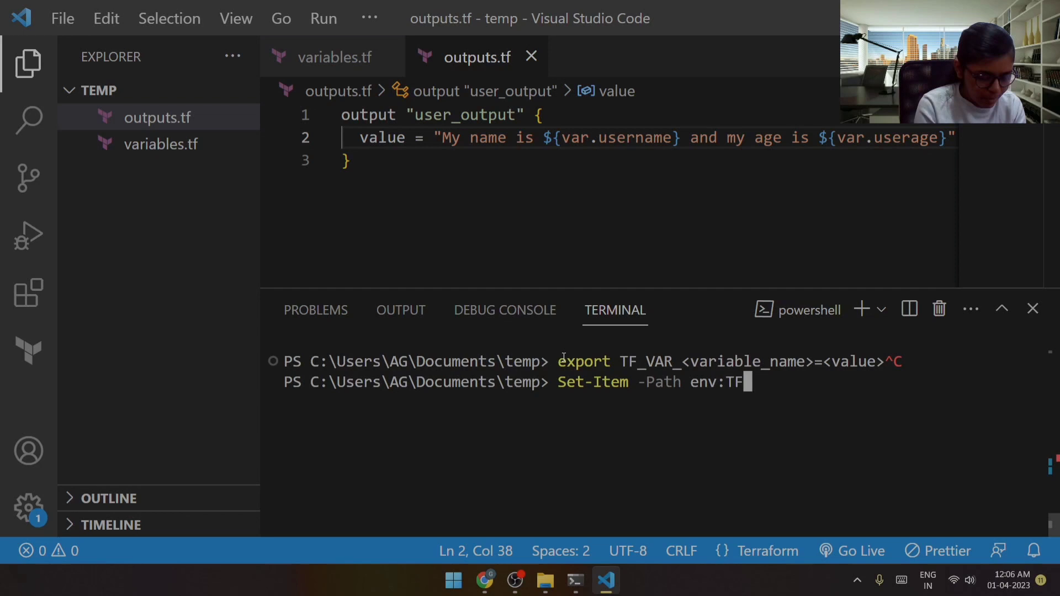
pyautogui.write('_VAR')
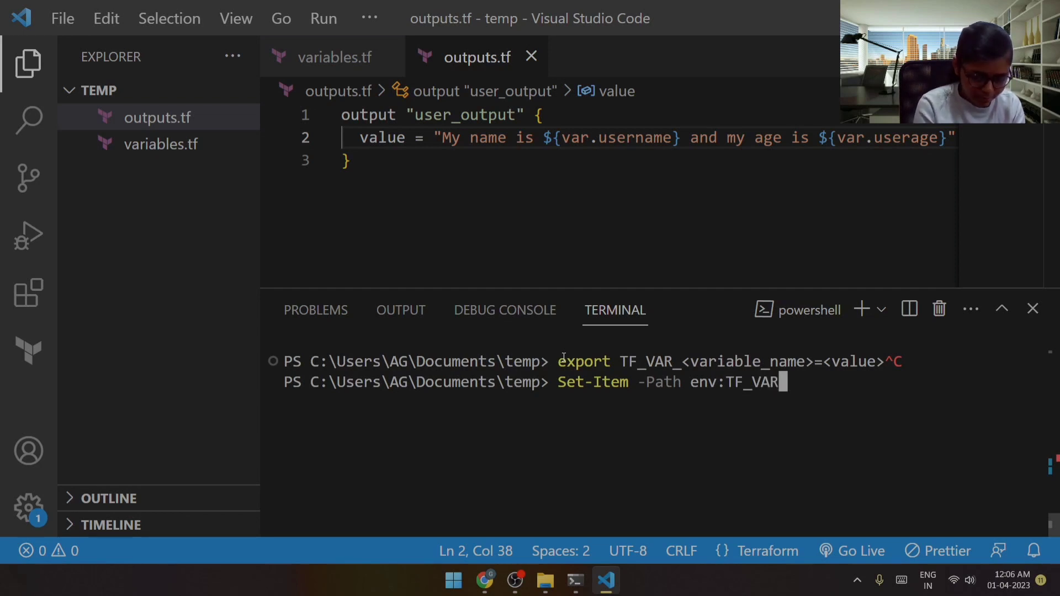
pyautogui.write('_')
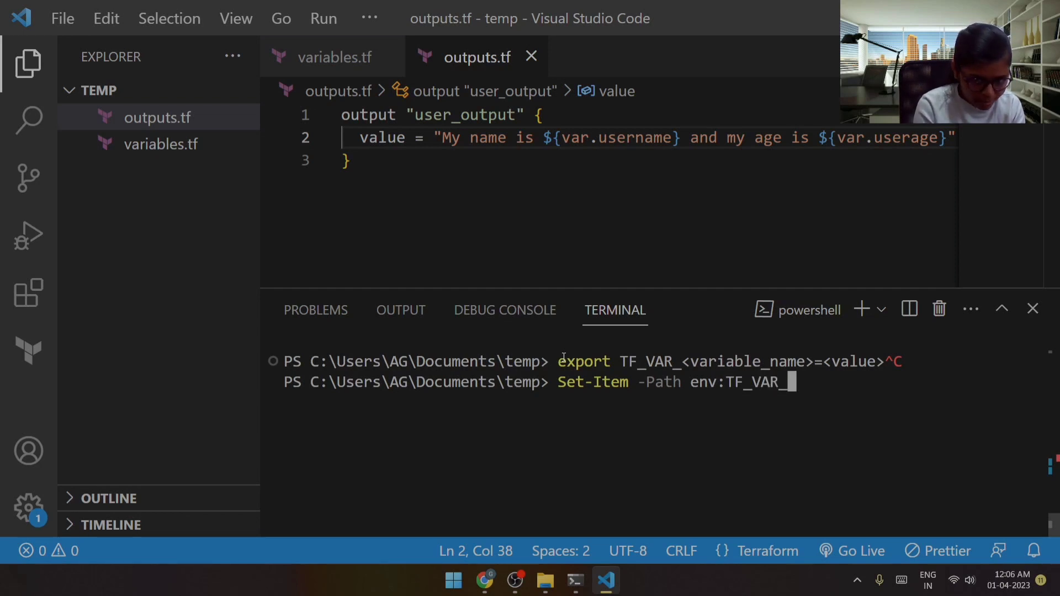
pyautogui.write('us')
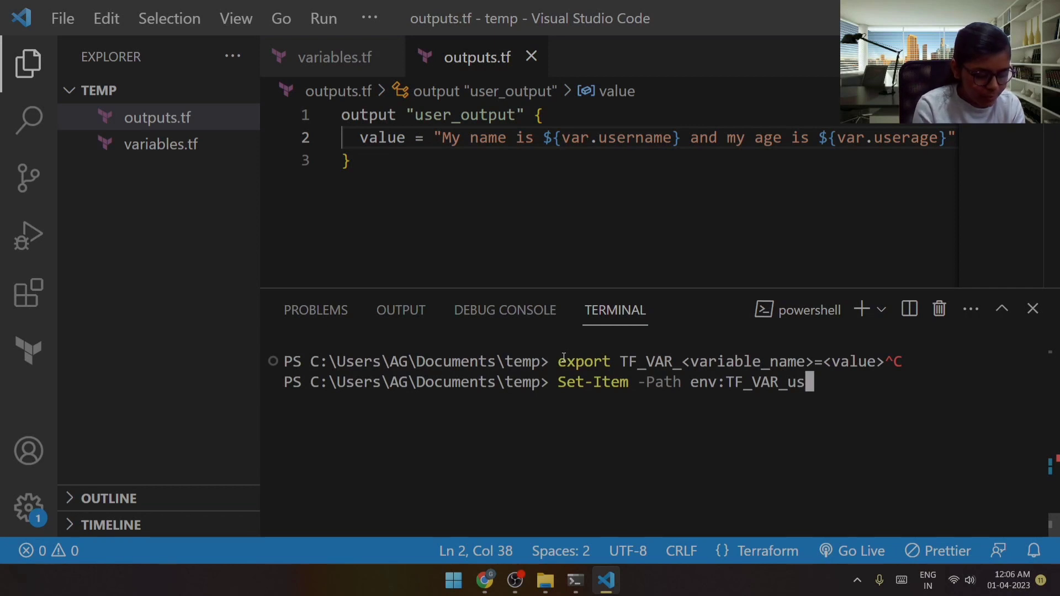
pyautogui.write('ername')
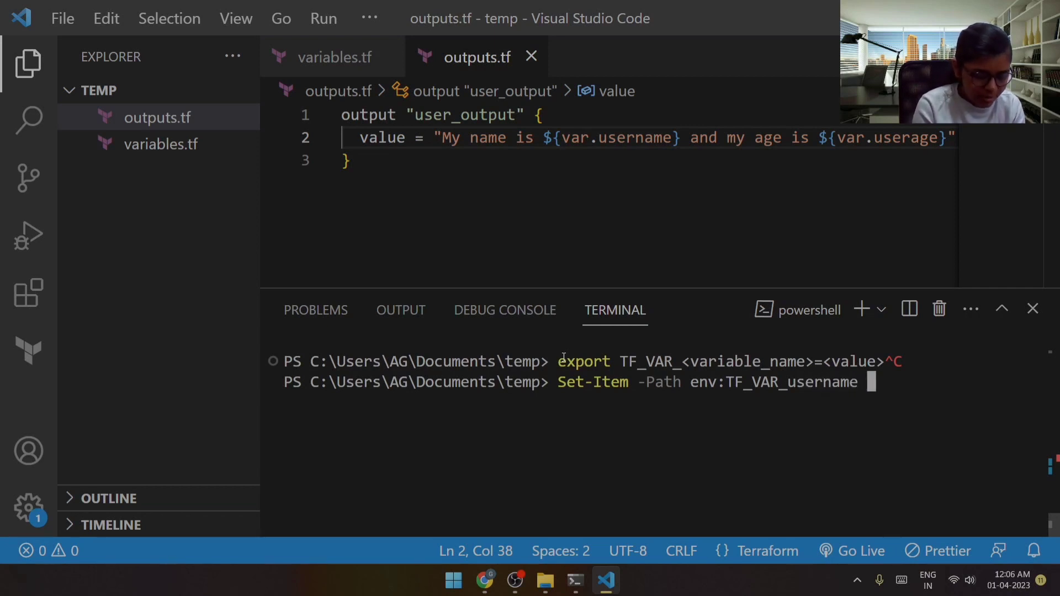
pyautogui.write('-V')
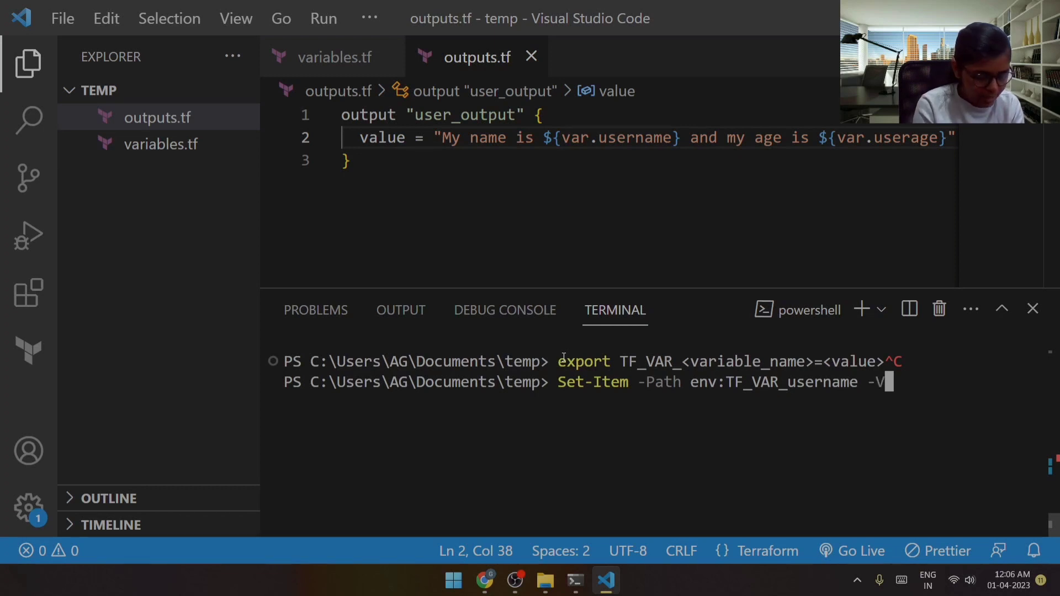
pyautogui.write('alue ')
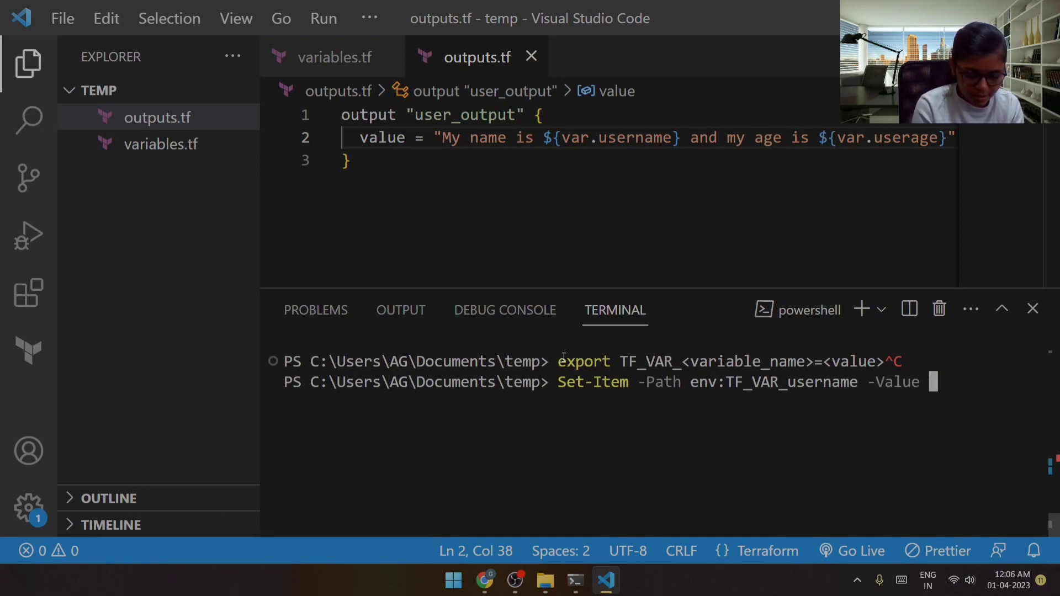
pyautogui.write('""')
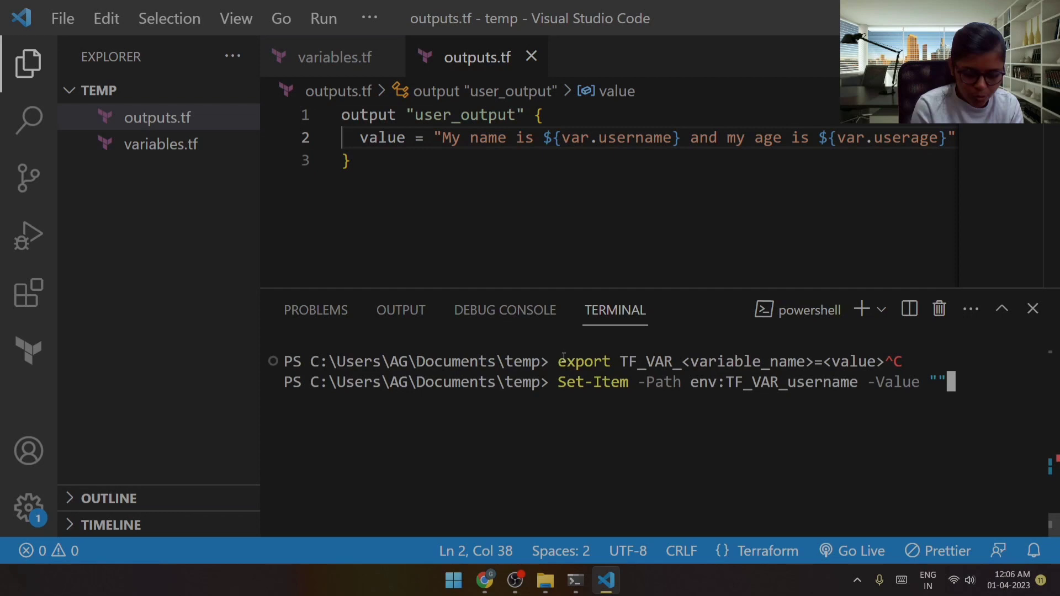
# Step: Set TF_VAR_username to "Tony Stark" via Set-Item, then cancel the recalled command and clear the terminal
pyautogui.press('Left')
pyautogui.write('T')
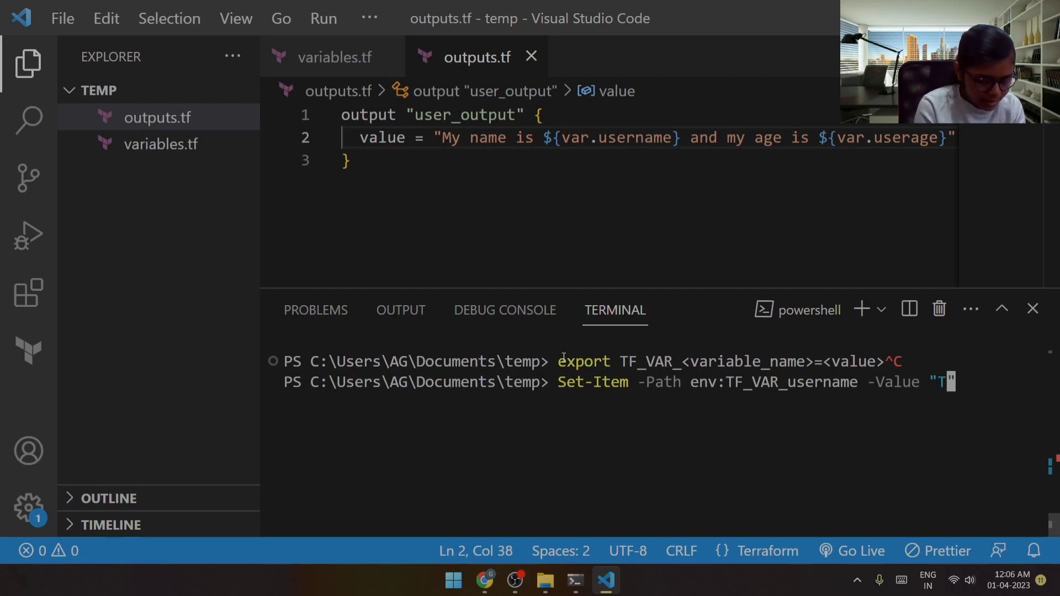
pyautogui.write('ony Sta')
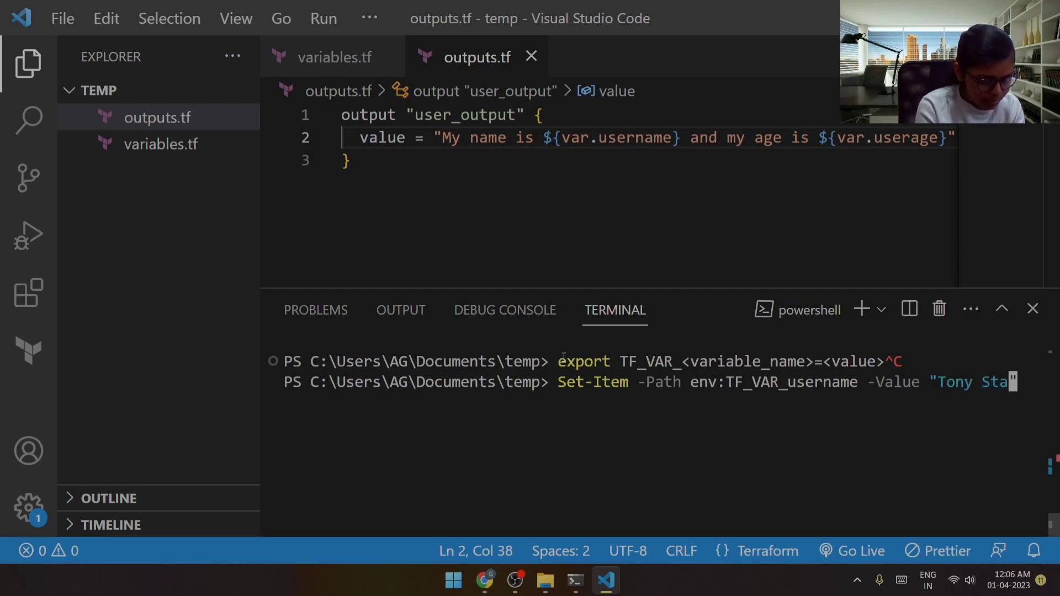
pyautogui.write('rk')
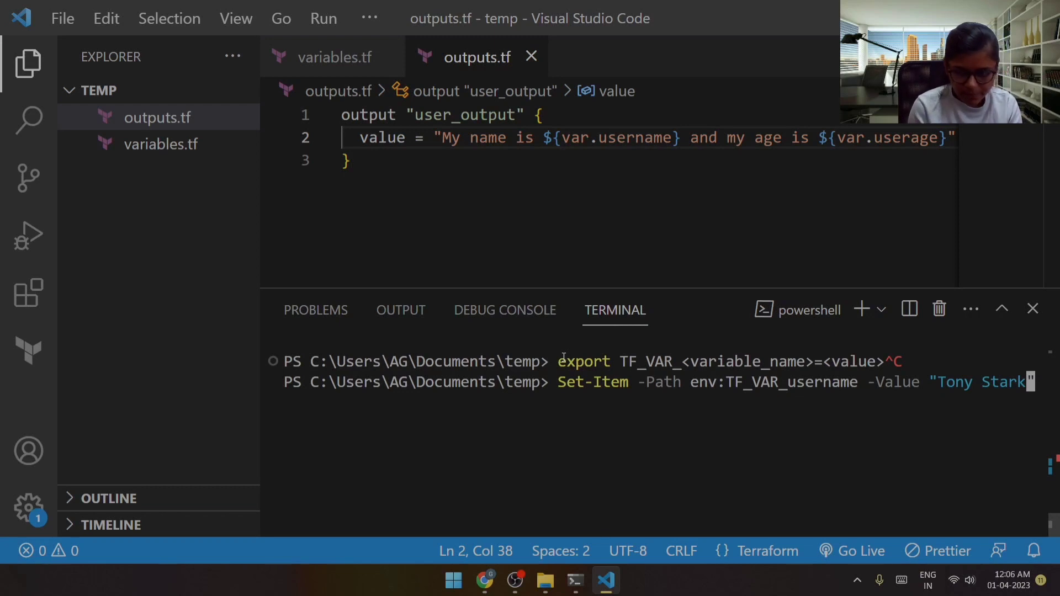
pyautogui.press('Return')
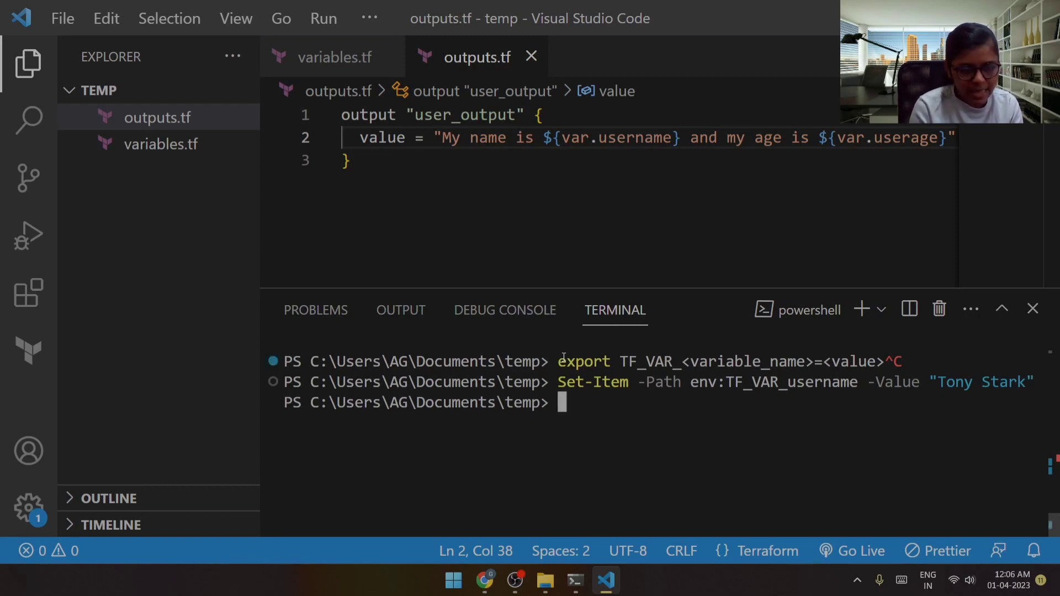
pyautogui.press('Up')
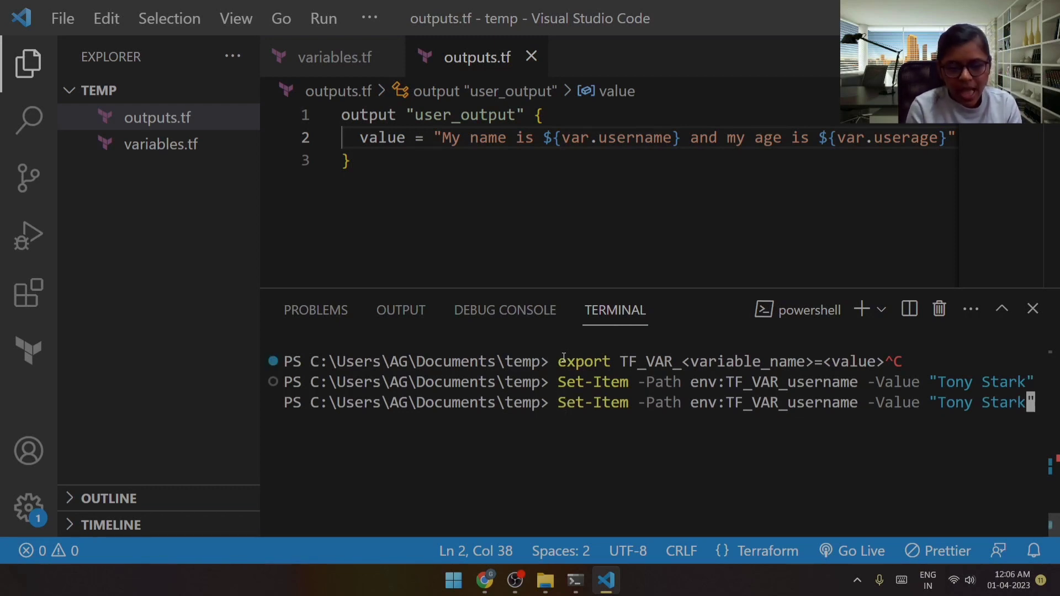
pyautogui.press('Left')
pyautogui.press('Left')
pyautogui.press('Left')
pyautogui.press('Left')
pyautogui.press('Left')
pyautogui.press('Left')
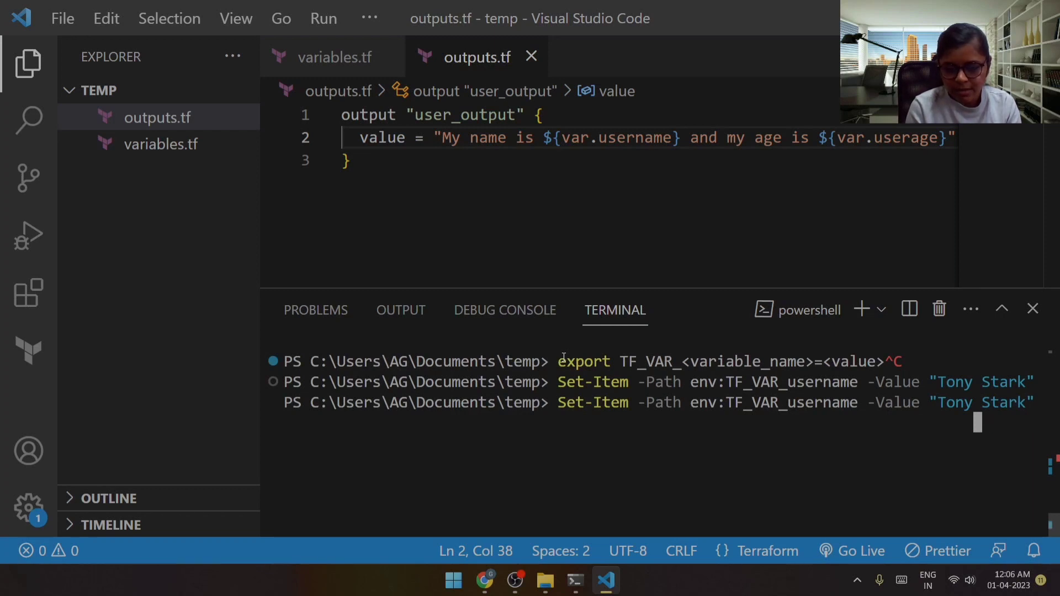
pyautogui.hotkey('ctrl', 'c')
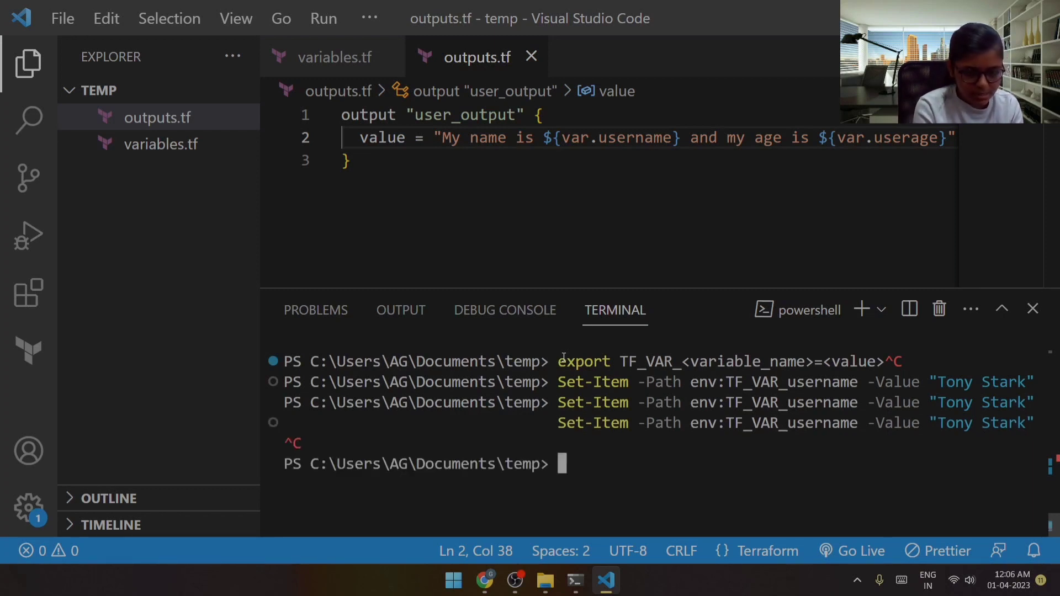
pyautogui.hotkey('ctrl', 'l')
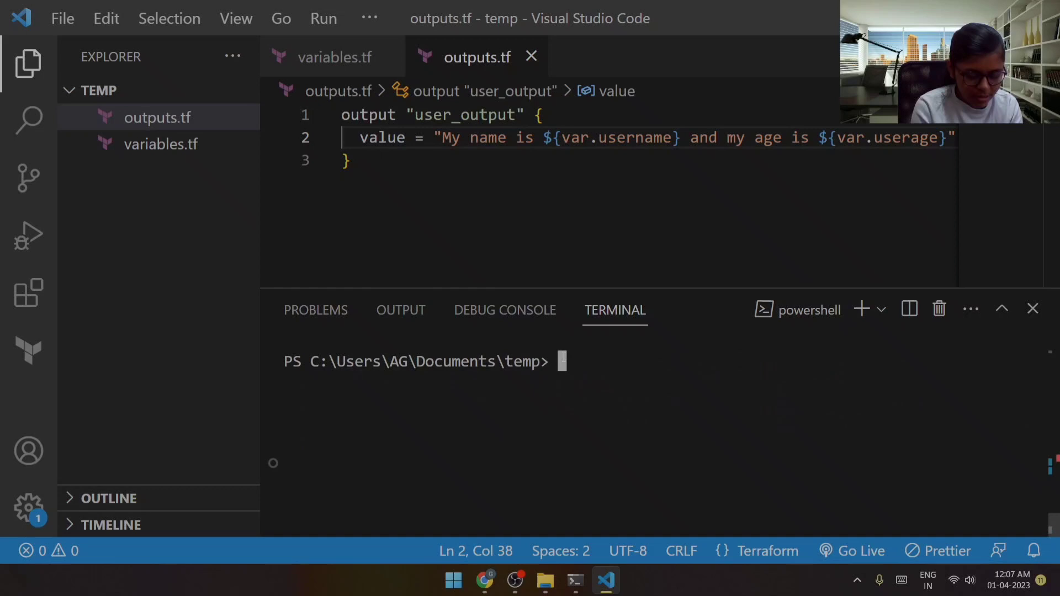
pyautogui.write('Se')
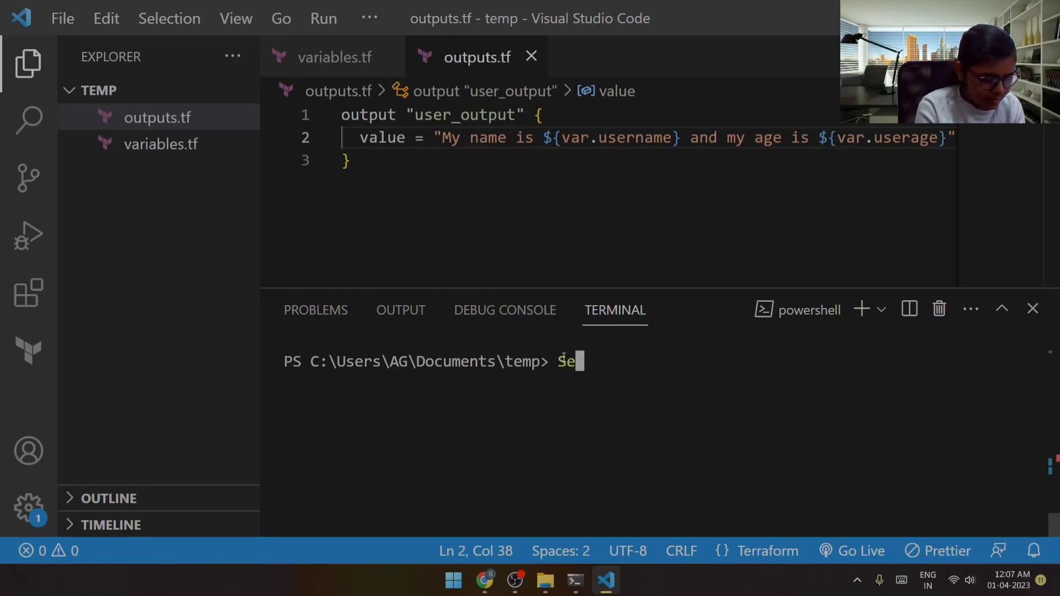
pyautogui.write('t-It')
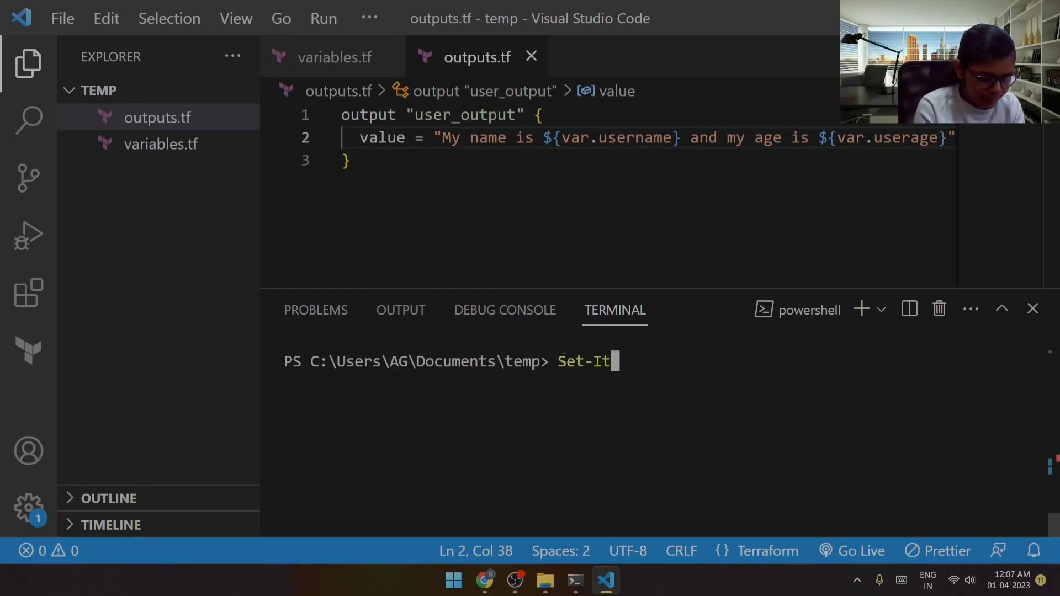
pyautogui.write('em')
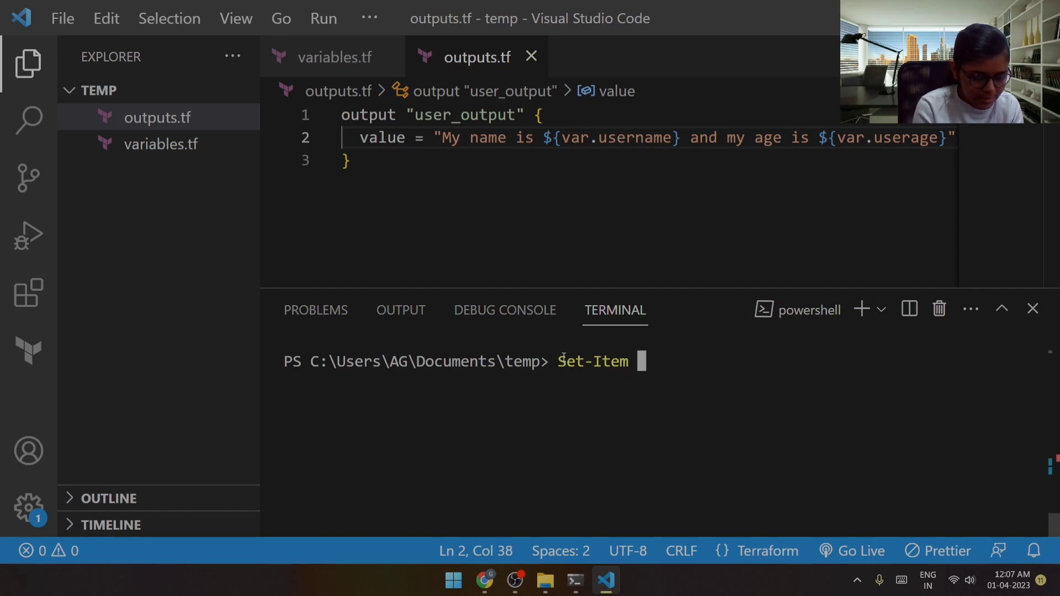
pyautogui.write(' -Pat')
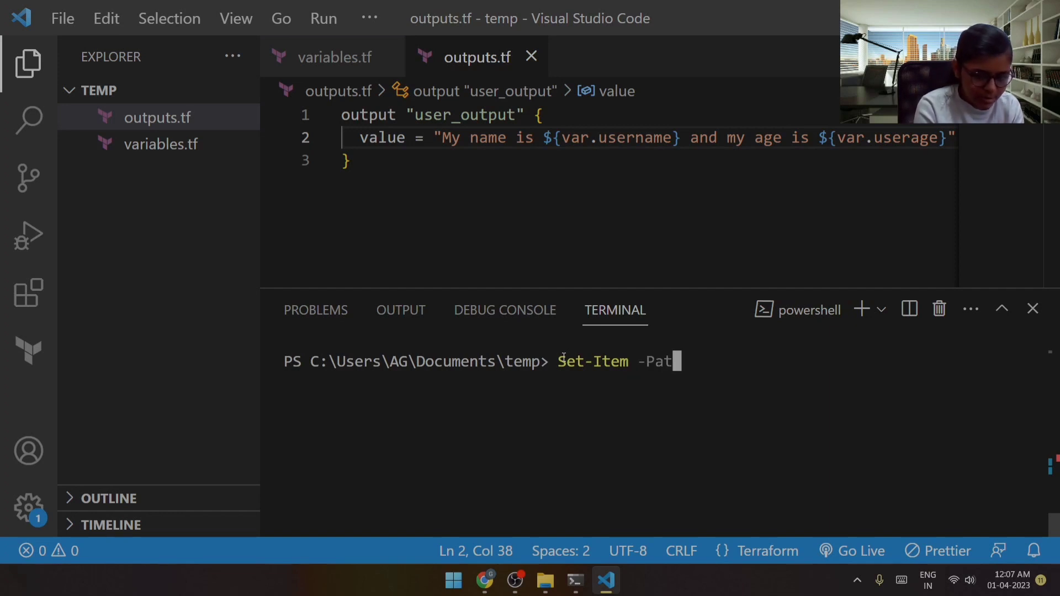
pyautogui.write('h ')
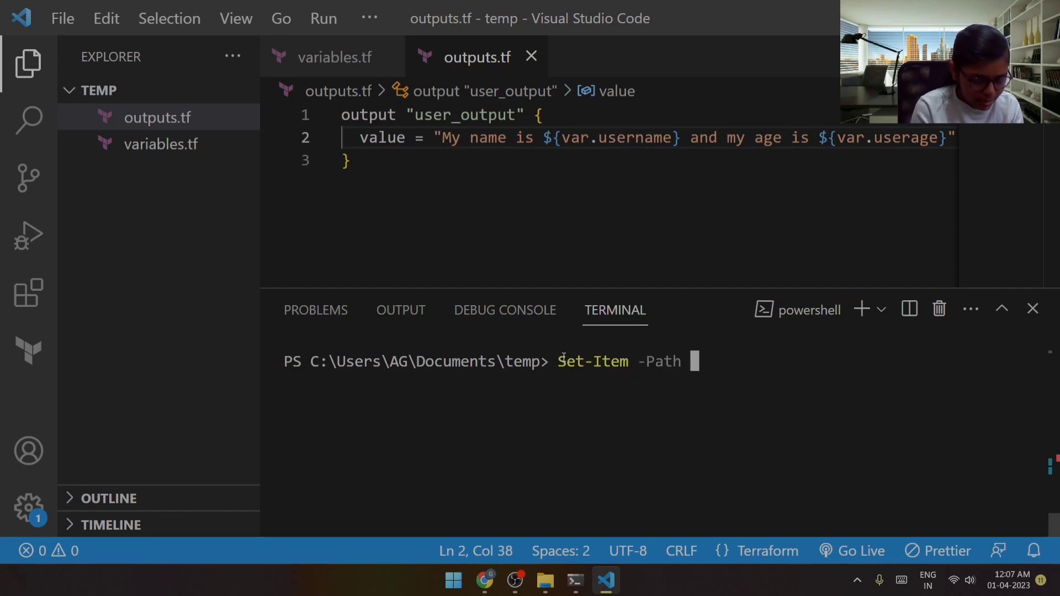
pyautogui.write('env:')
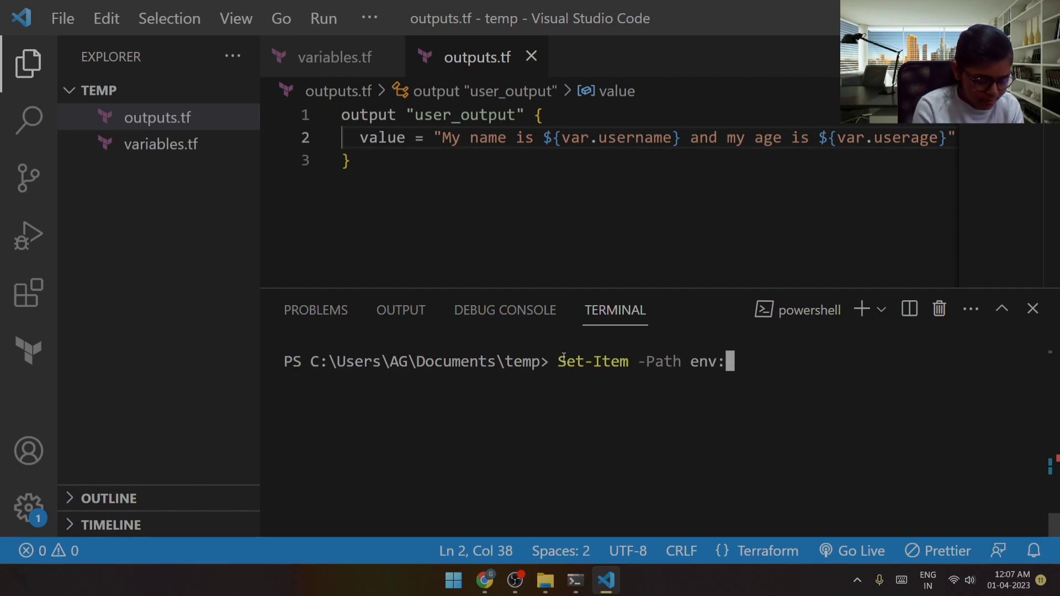
pyautogui.write('TF_V')
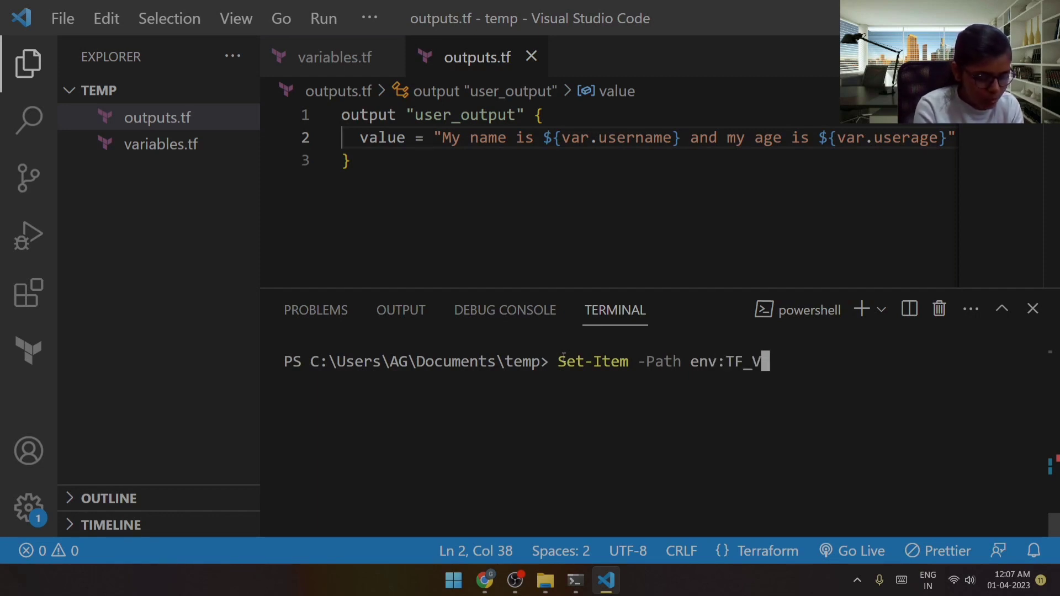
pyautogui.write('AR')
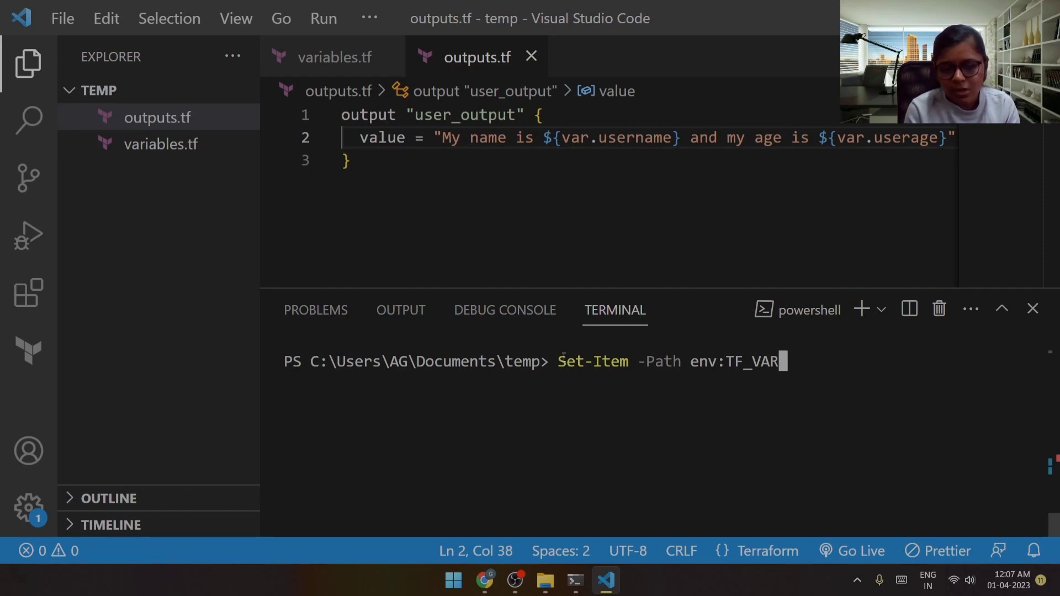
# Step: Highlight the Set-Item command and its -Path env:TF_VAR_userage part to explain it
pyautogui.moveTo(558, 362); pyautogui.dragTo(681, 380)
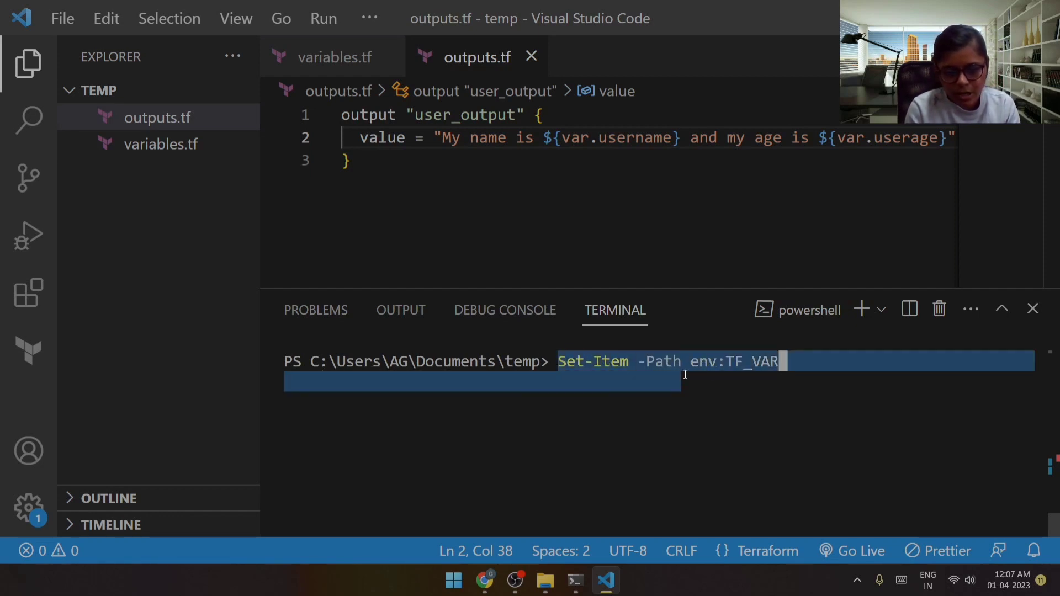
pyautogui.click(589, 362)
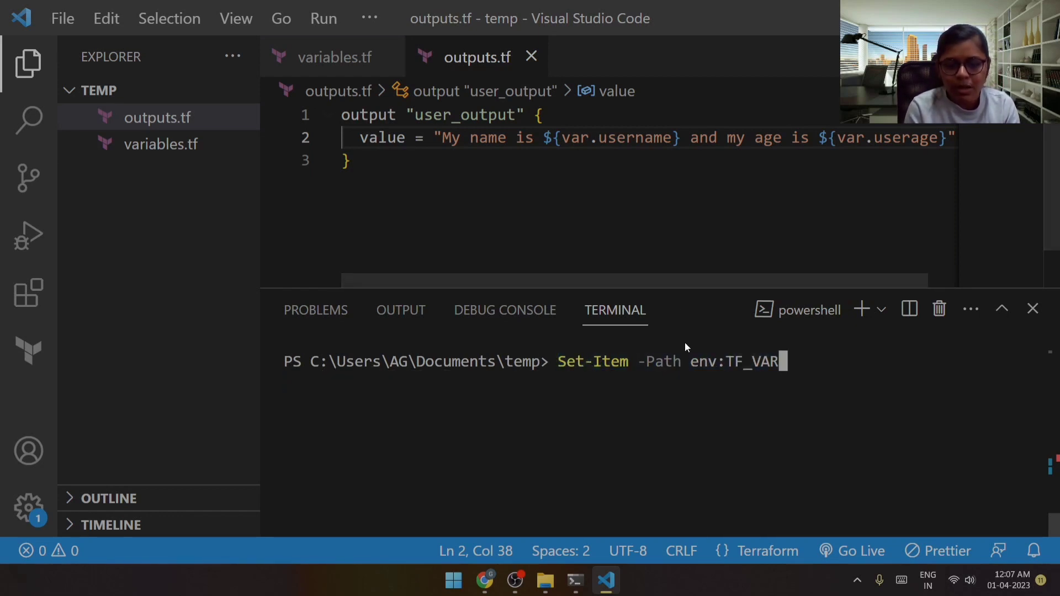
pyautogui.moveTo(638, 362); pyautogui.dragTo(755, 363)
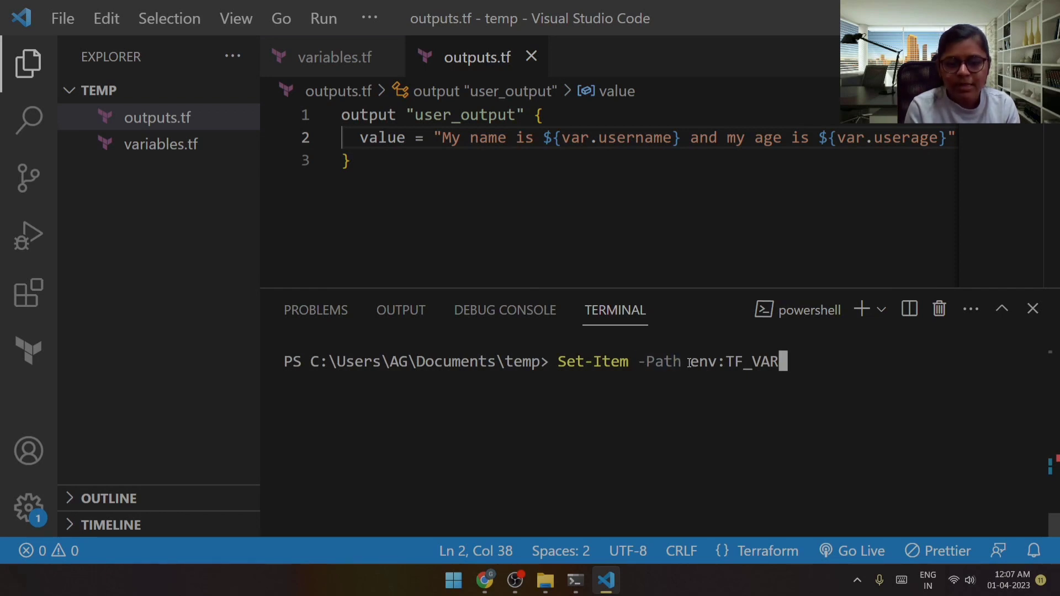
pyautogui.click(756, 363)
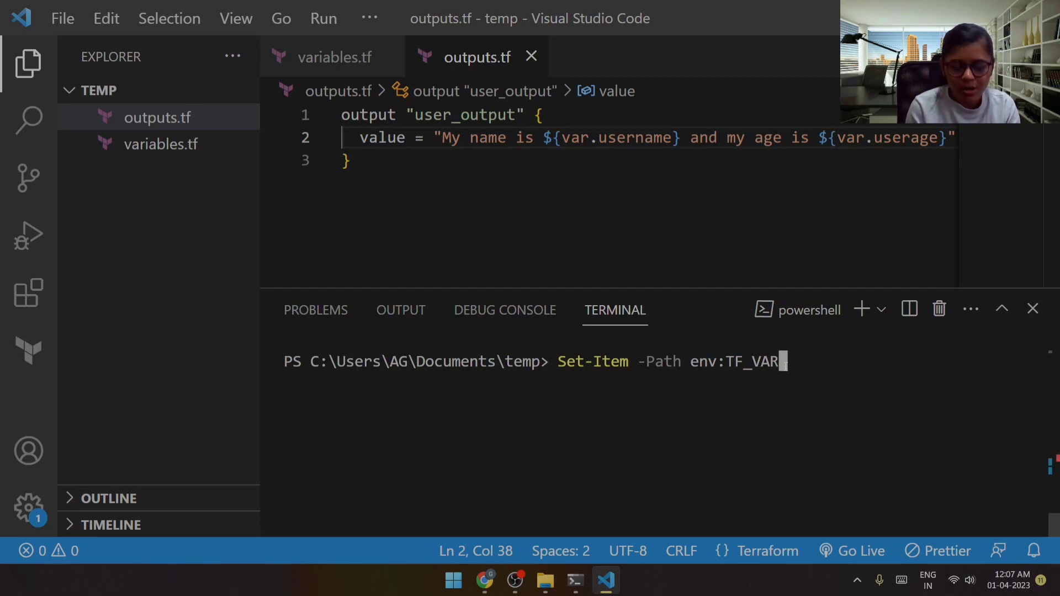
pyautogui.write('_')
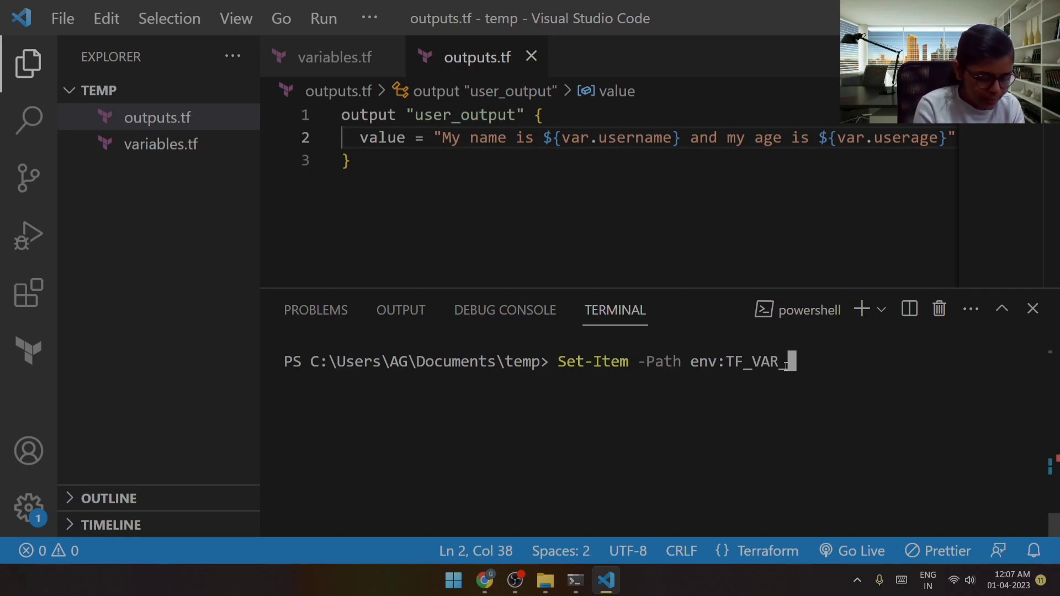
pyautogui.write('userage')
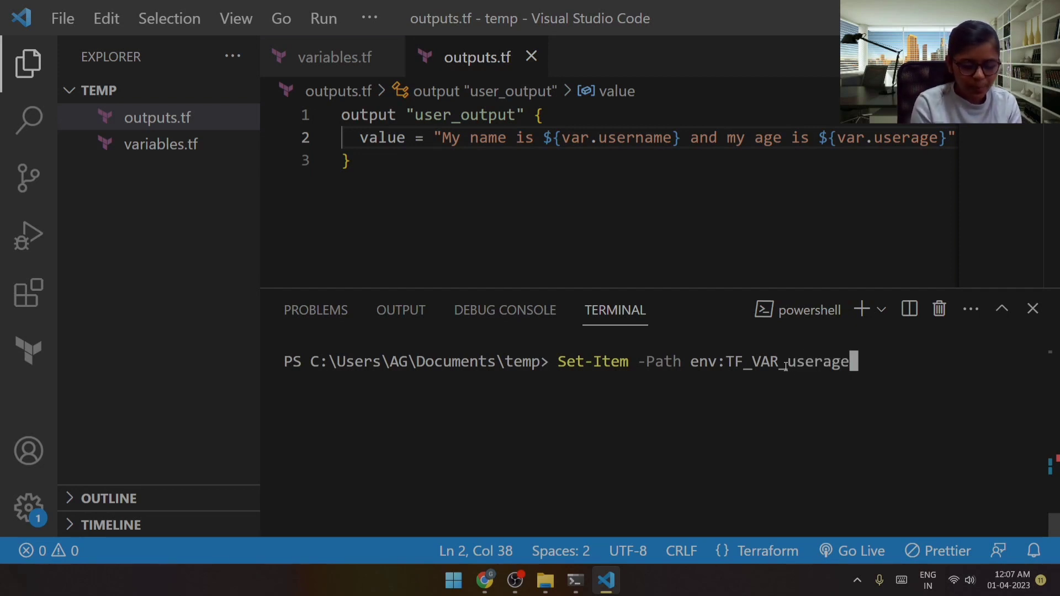
pyautogui.write(' -Va')
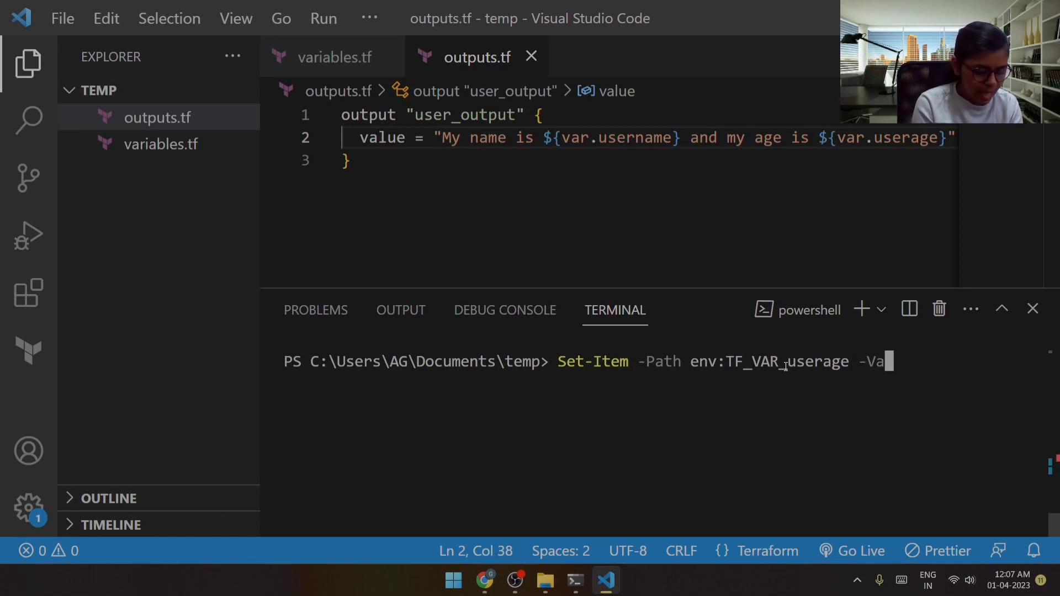
pyautogui.write('lue ')
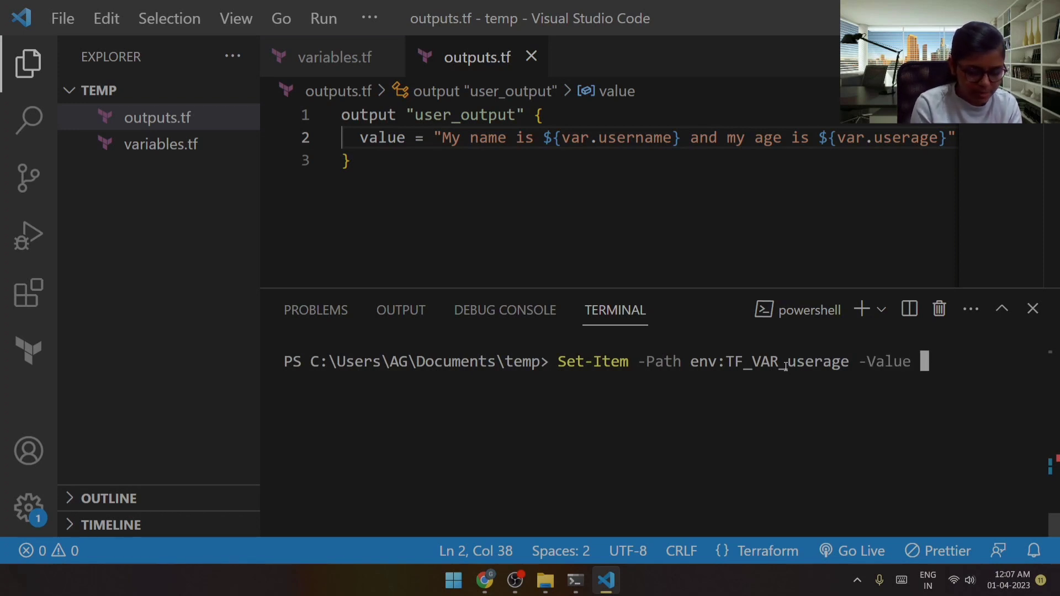
pyautogui.write('""')
# Step: Run Set-Item with TF_VAR_userage value "23"
pyautogui.press('Left')
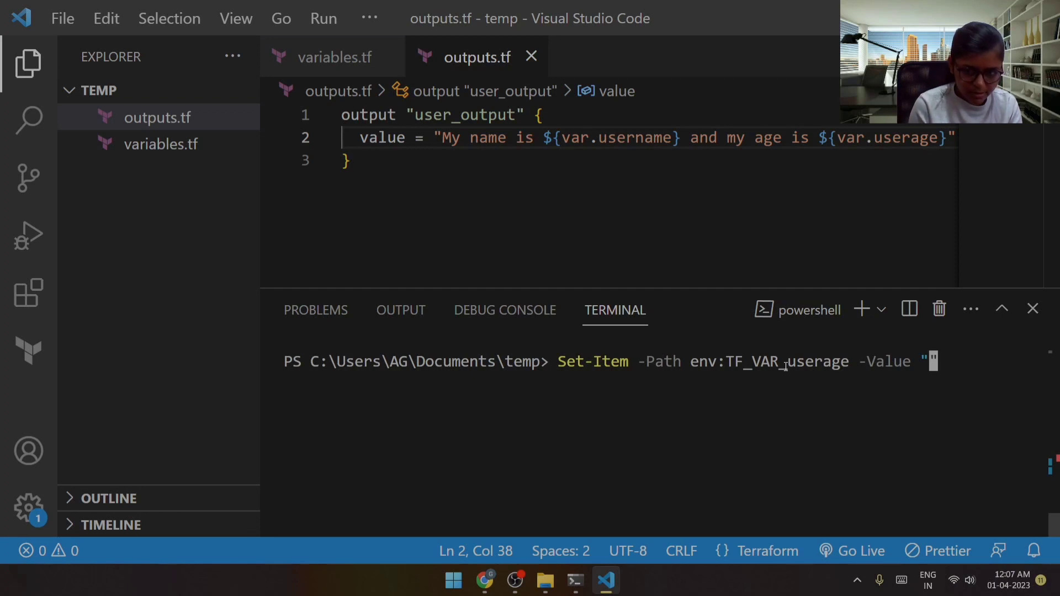
pyautogui.write('23')
pyautogui.press('Right')
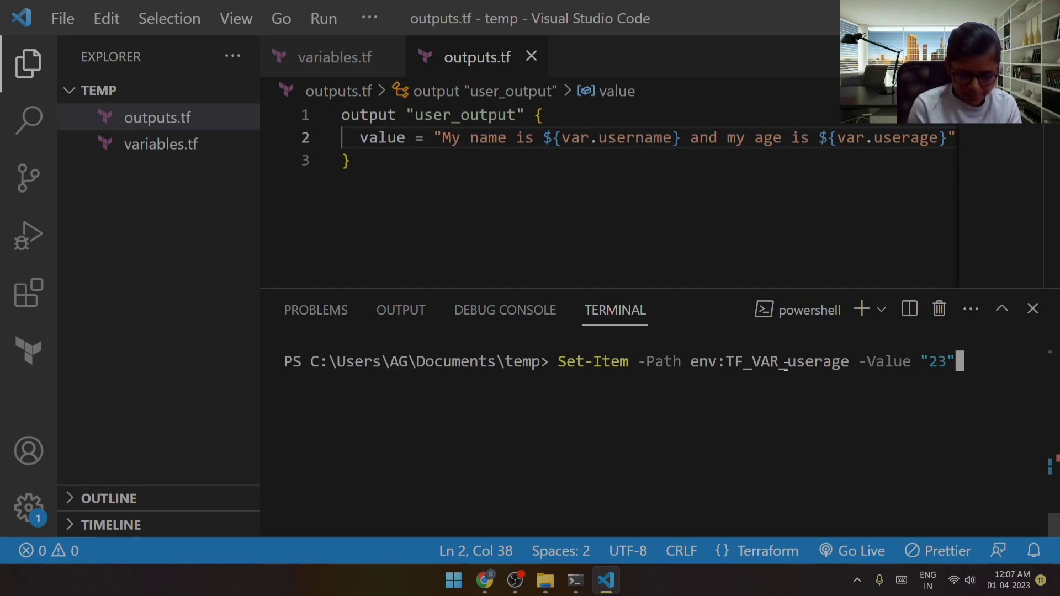
pyautogui.press('Return')
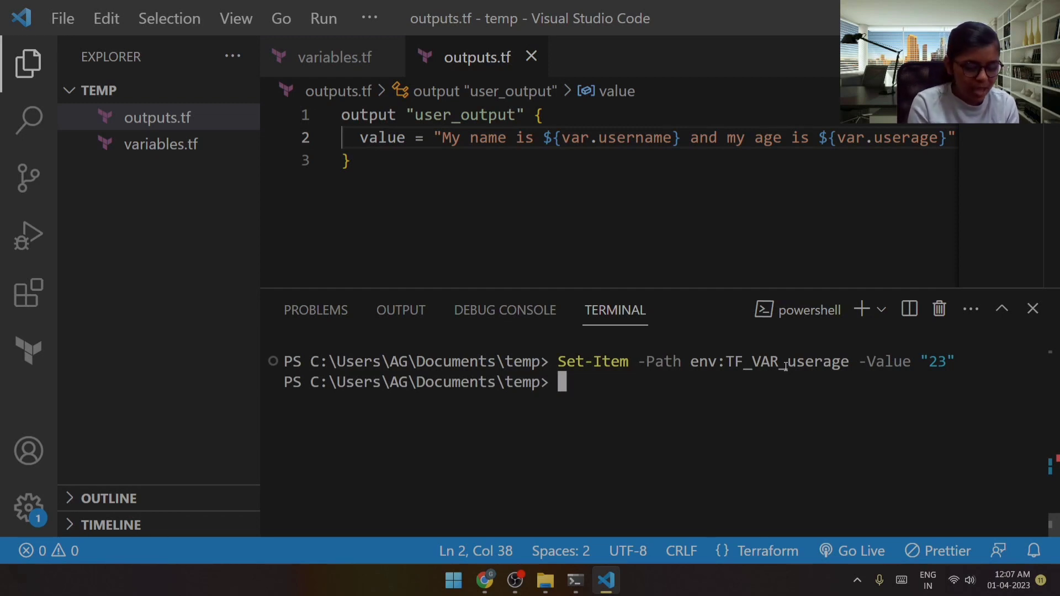
# Step: Run terraform plan on a cleared terminal and highlight 'My name is Tony Stark and my age is 23'
pyautogui.hotkey('ctrl', 'l')
pyautogui.write('terr')
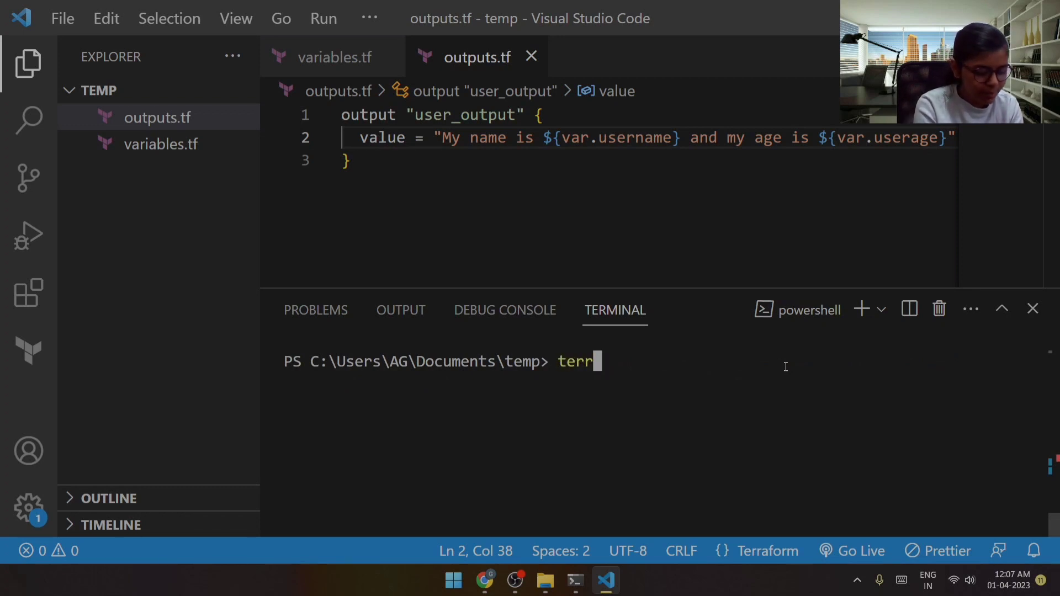
pyautogui.write('aform ')
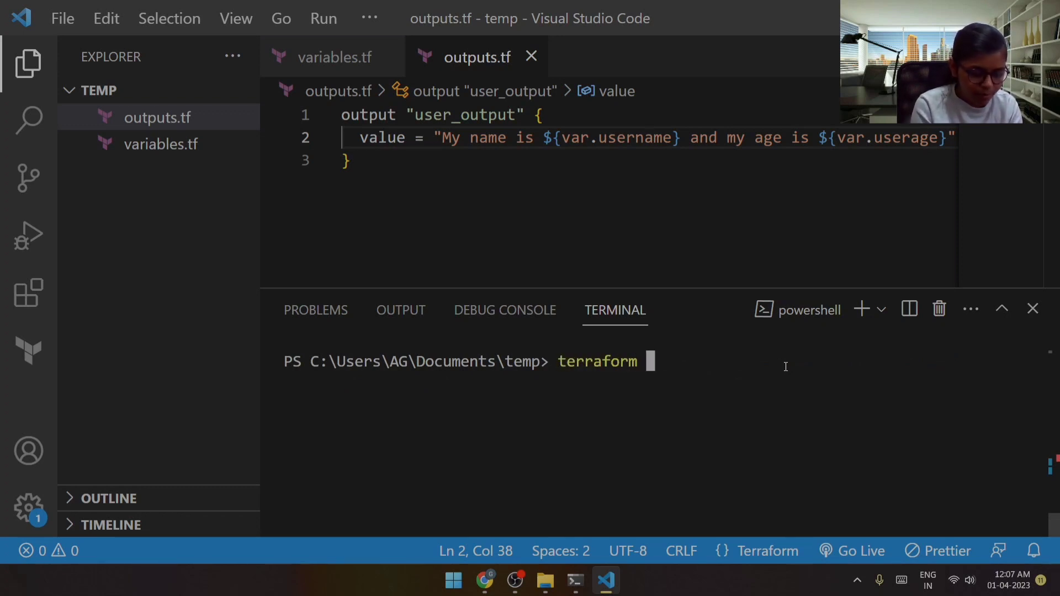
pyautogui.write('plan')
pyautogui.press('Return')
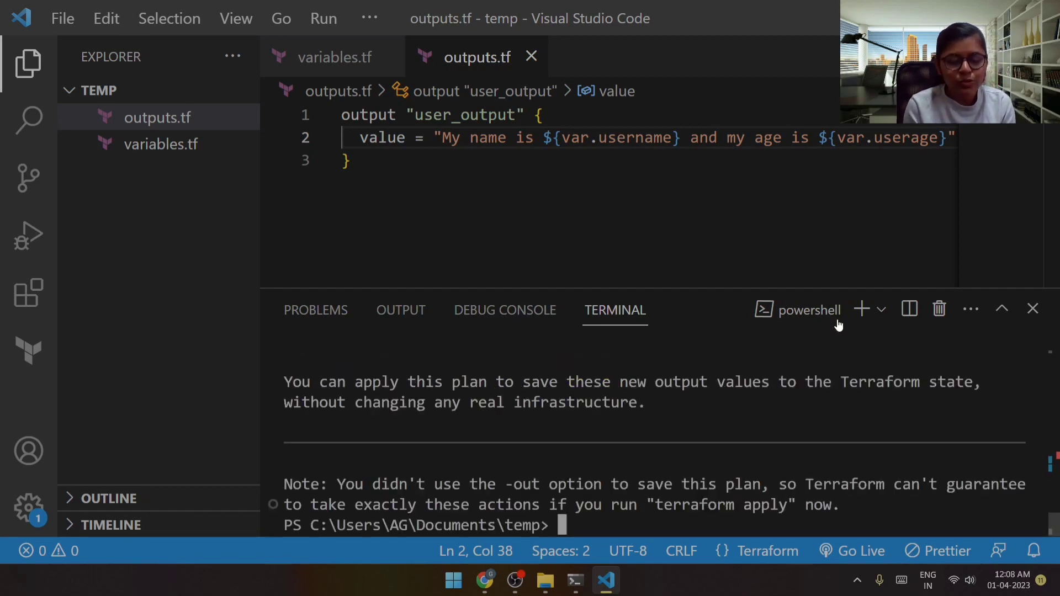
pyautogui.scroll(3, 657, 384)
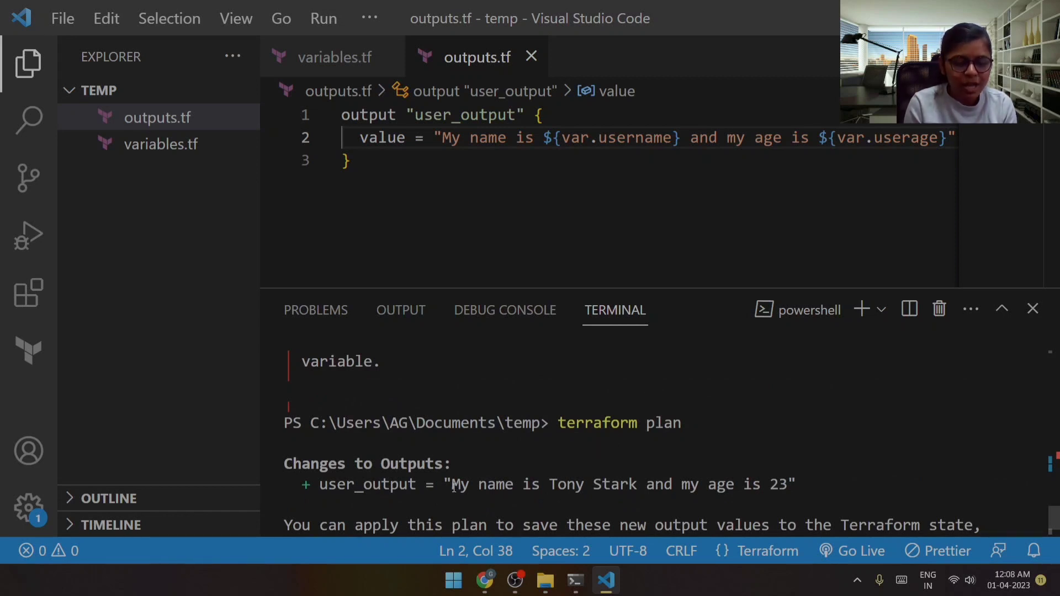
pyautogui.moveTo(453, 485); pyautogui.dragTo(752, 490)
pyautogui.click(622, 486)
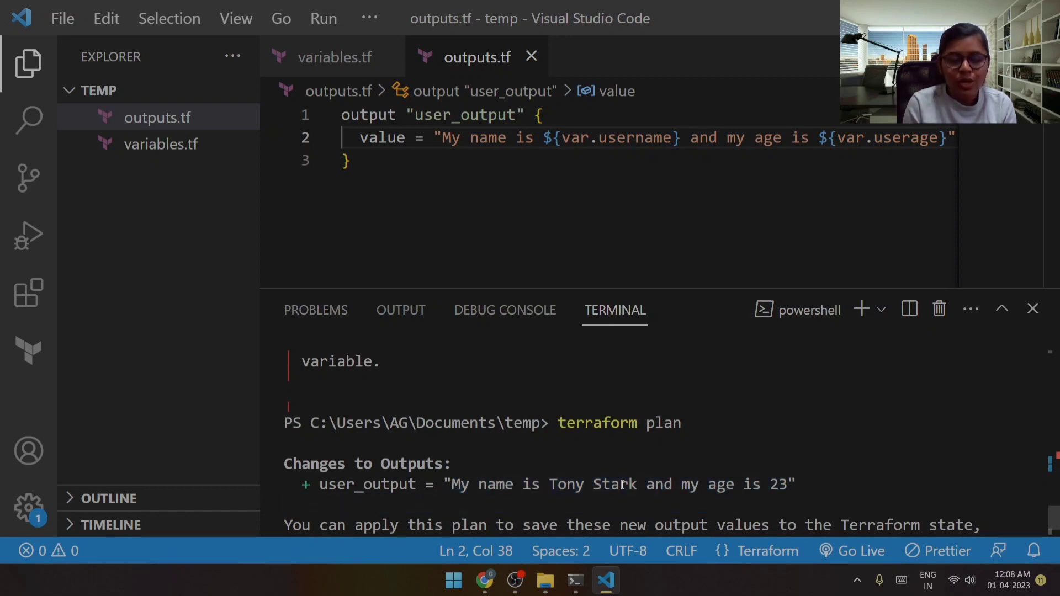